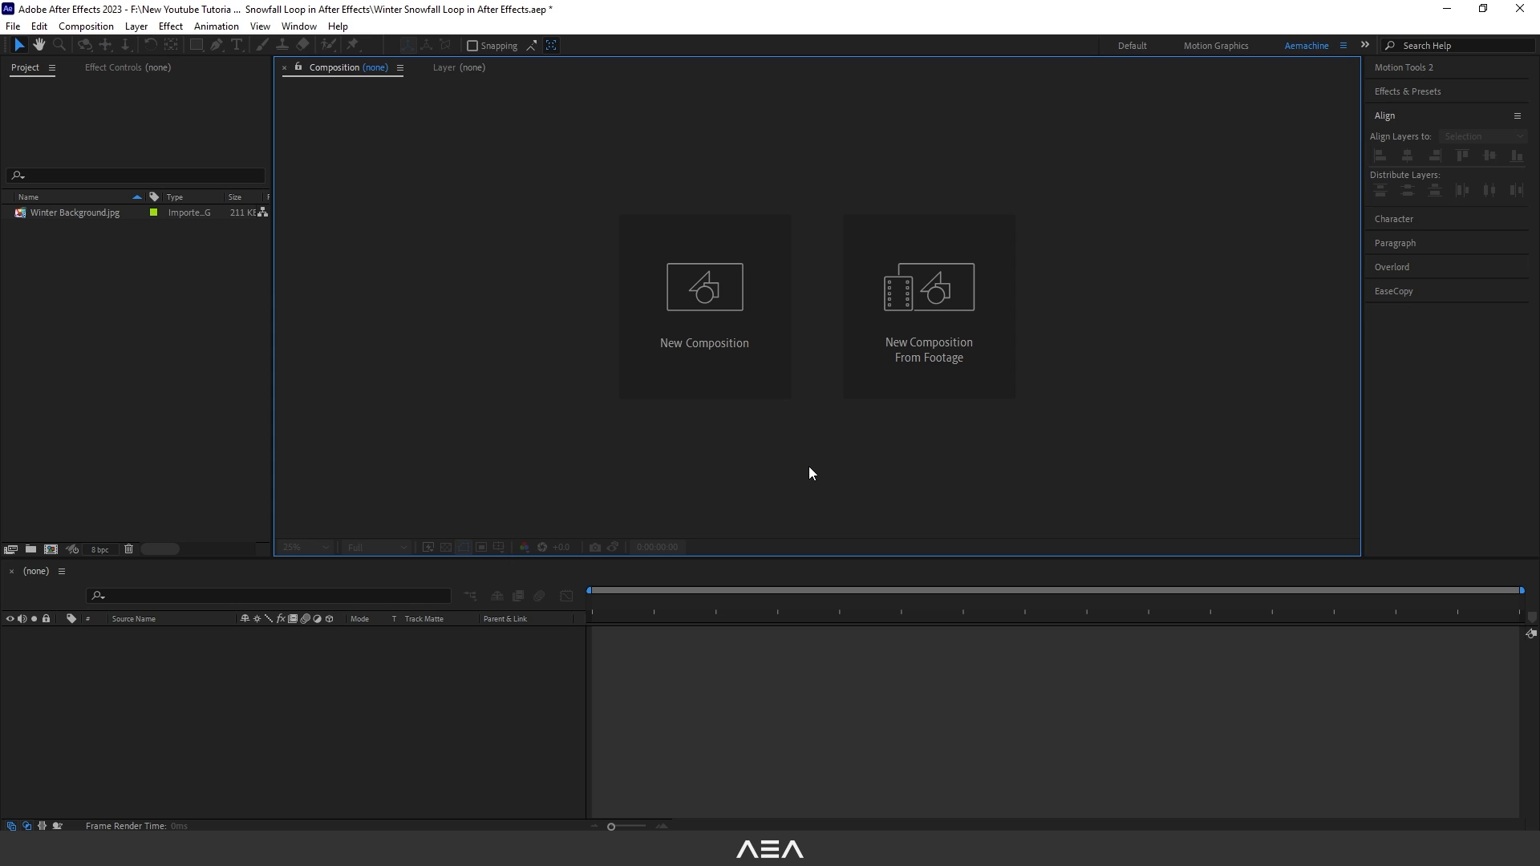
- Create a new composition named "Winter Snowfall Loop in After Effects"
left_click(739, 348)
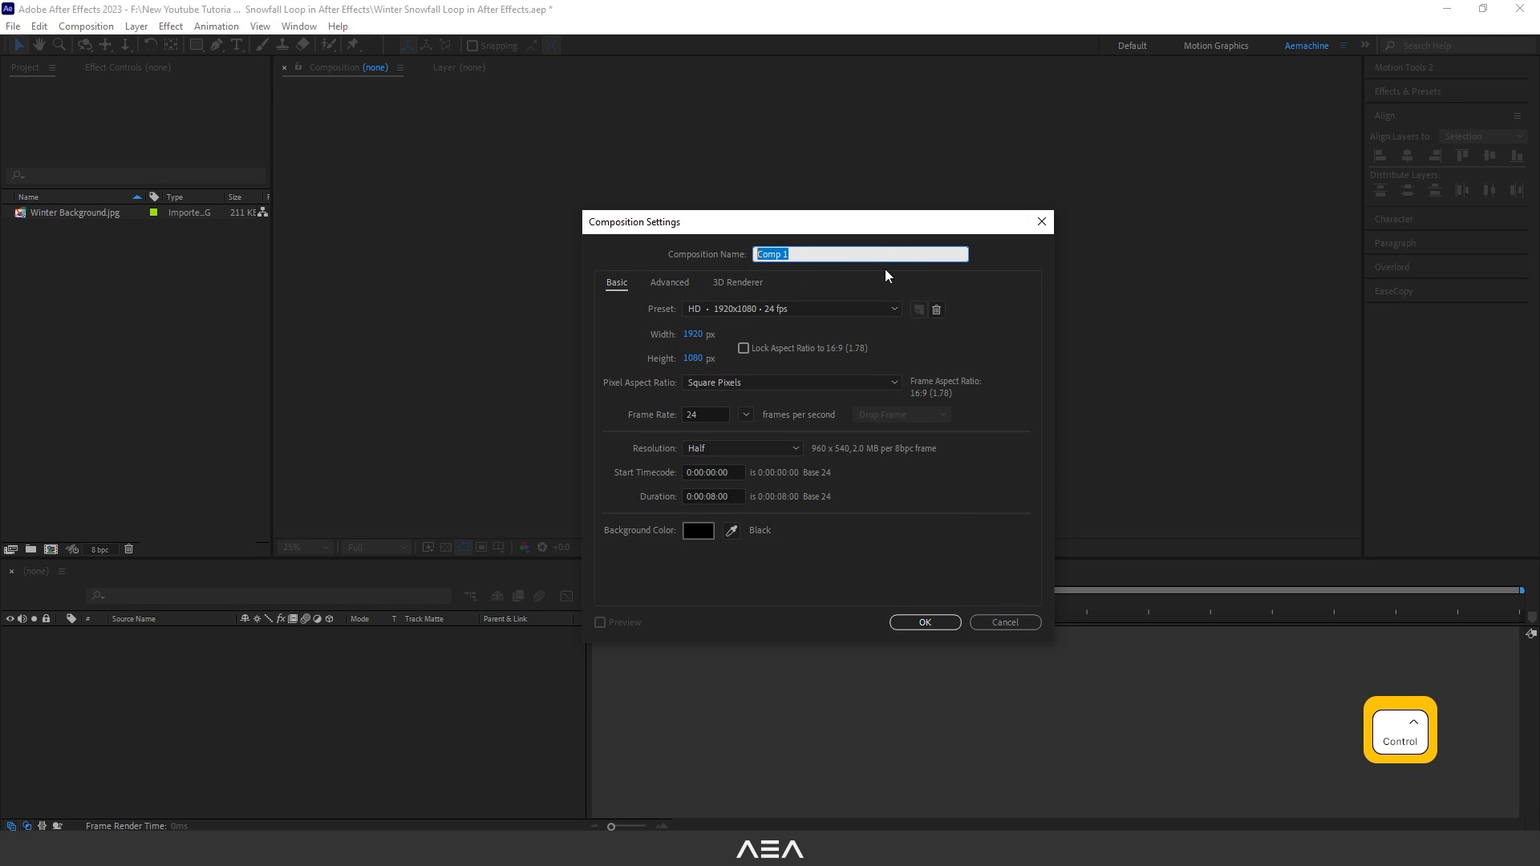
type("Winter Snowfall Loop in After Effects")
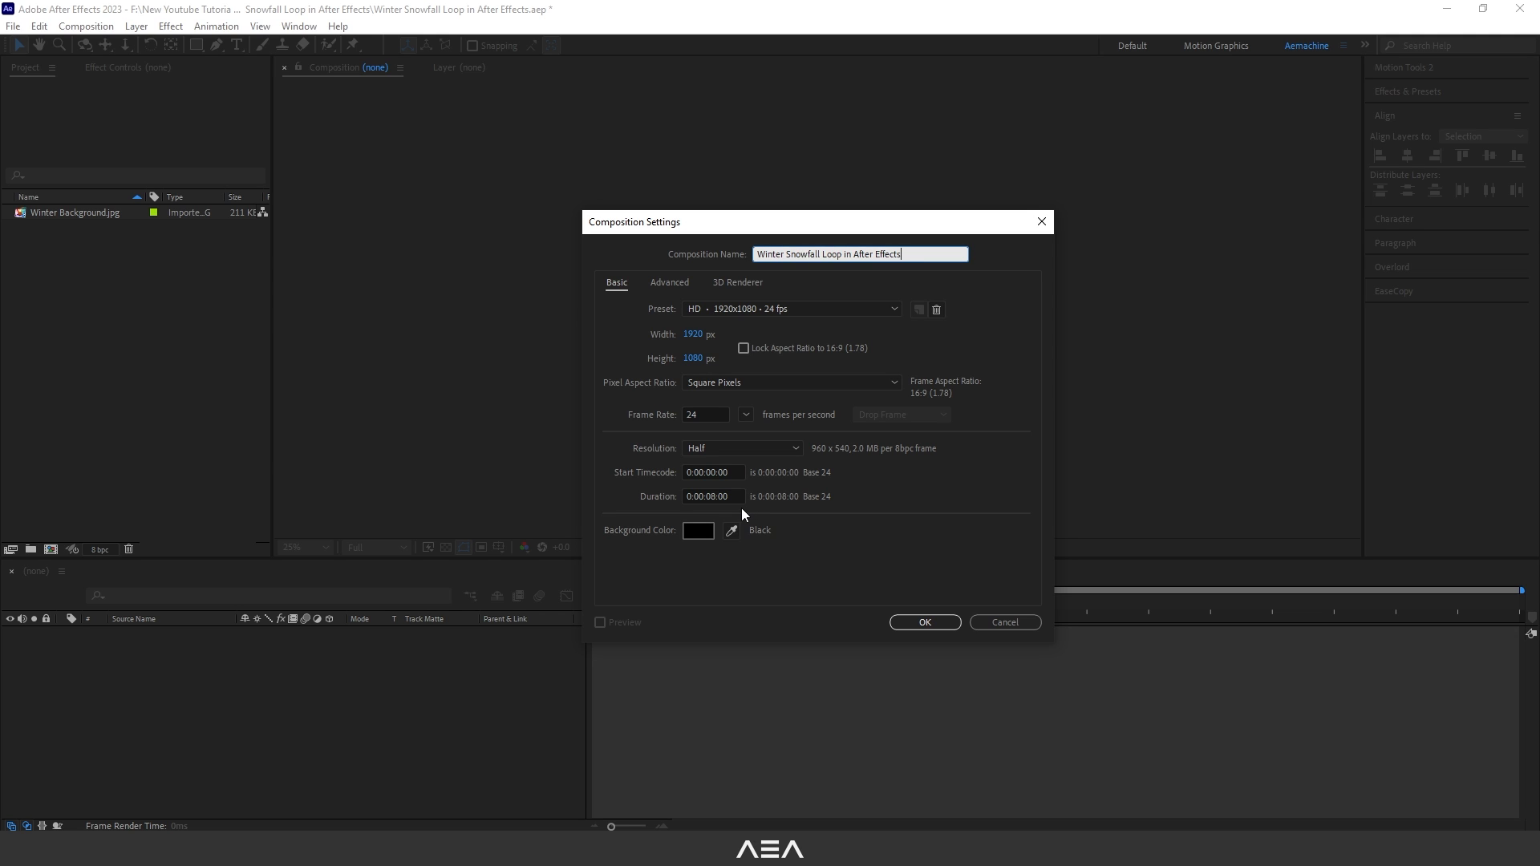
left_click(924, 623)
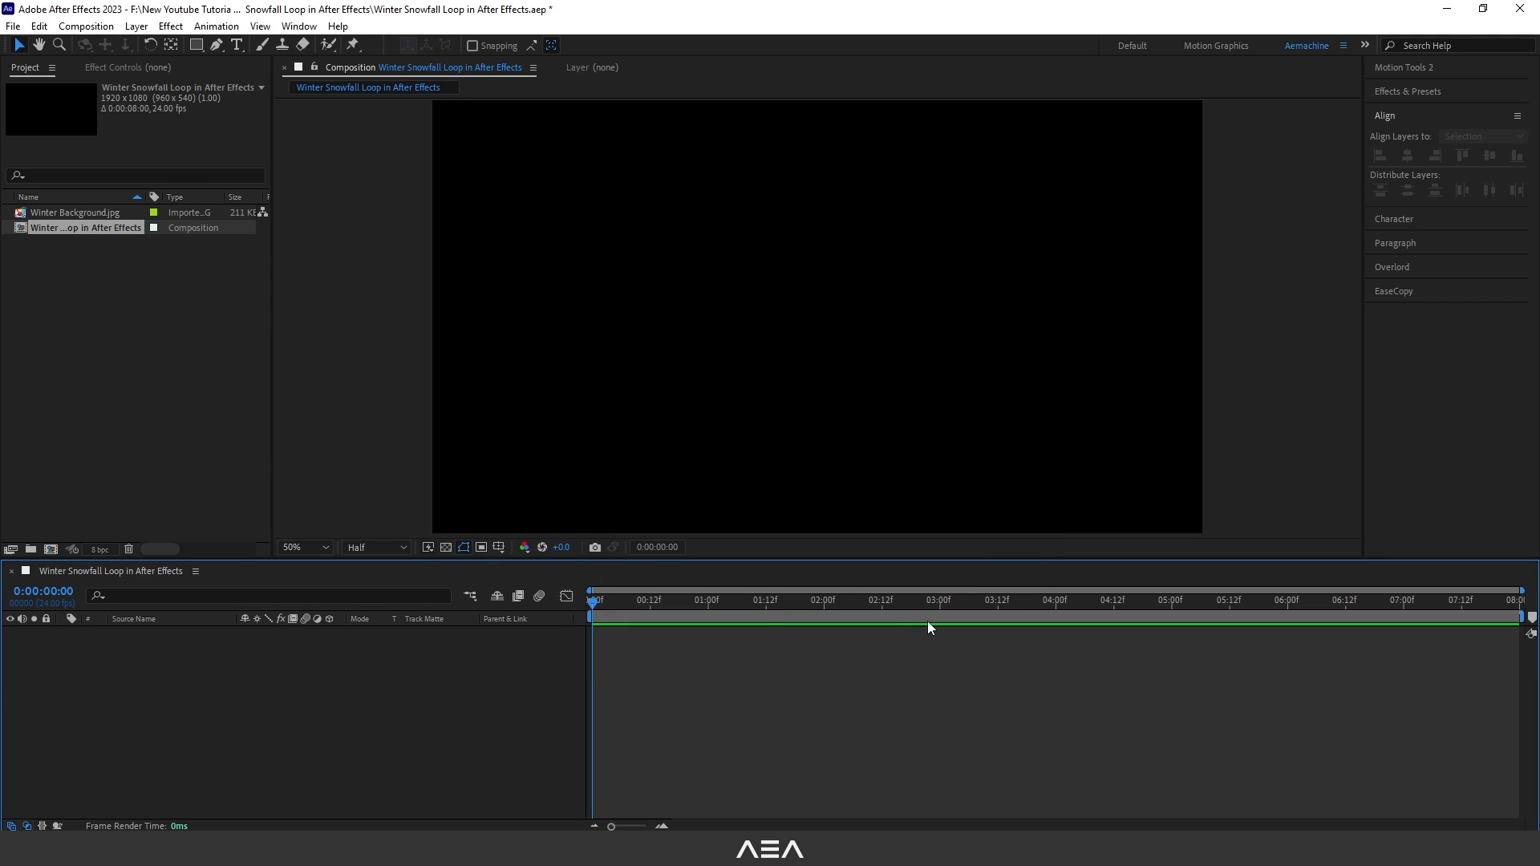
- Add Winter Background.jpg to the composition as a layer and scale it down to 66%
left_click(63, 211)
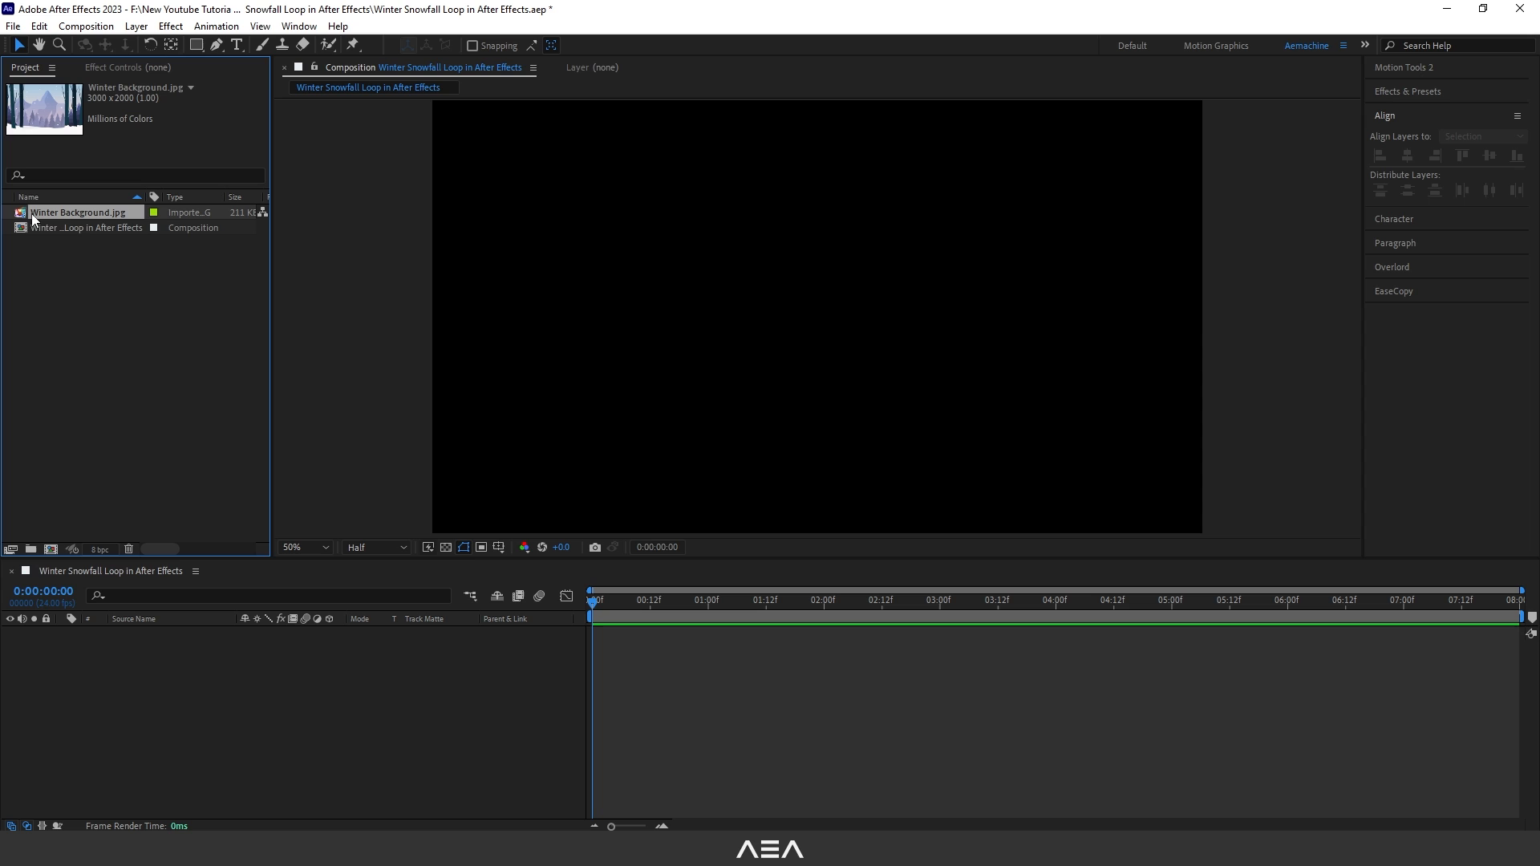
left_click_drag(50, 214, 214, 695)
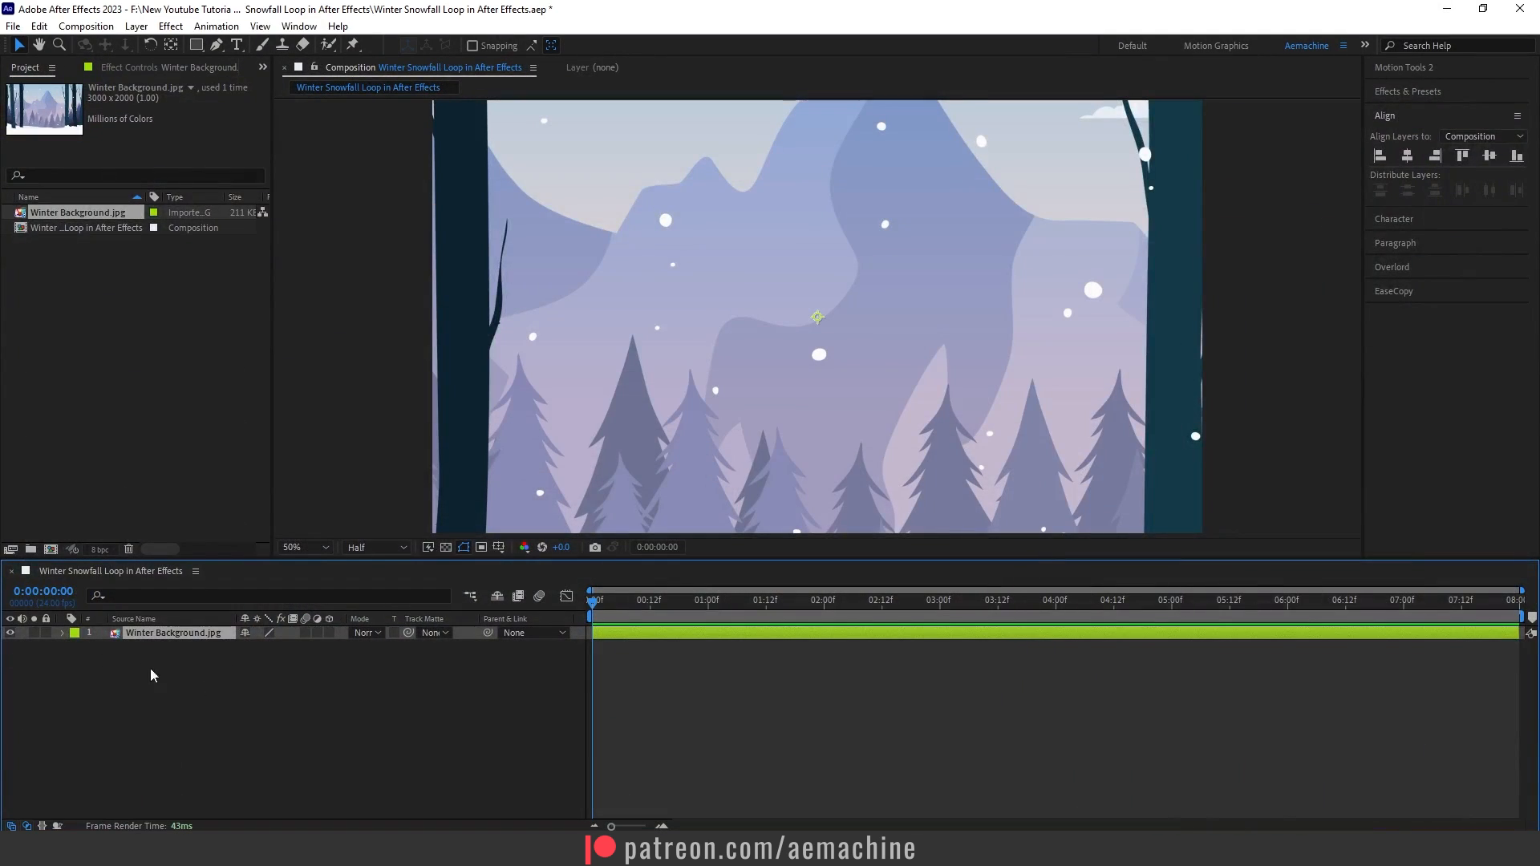
key("s")
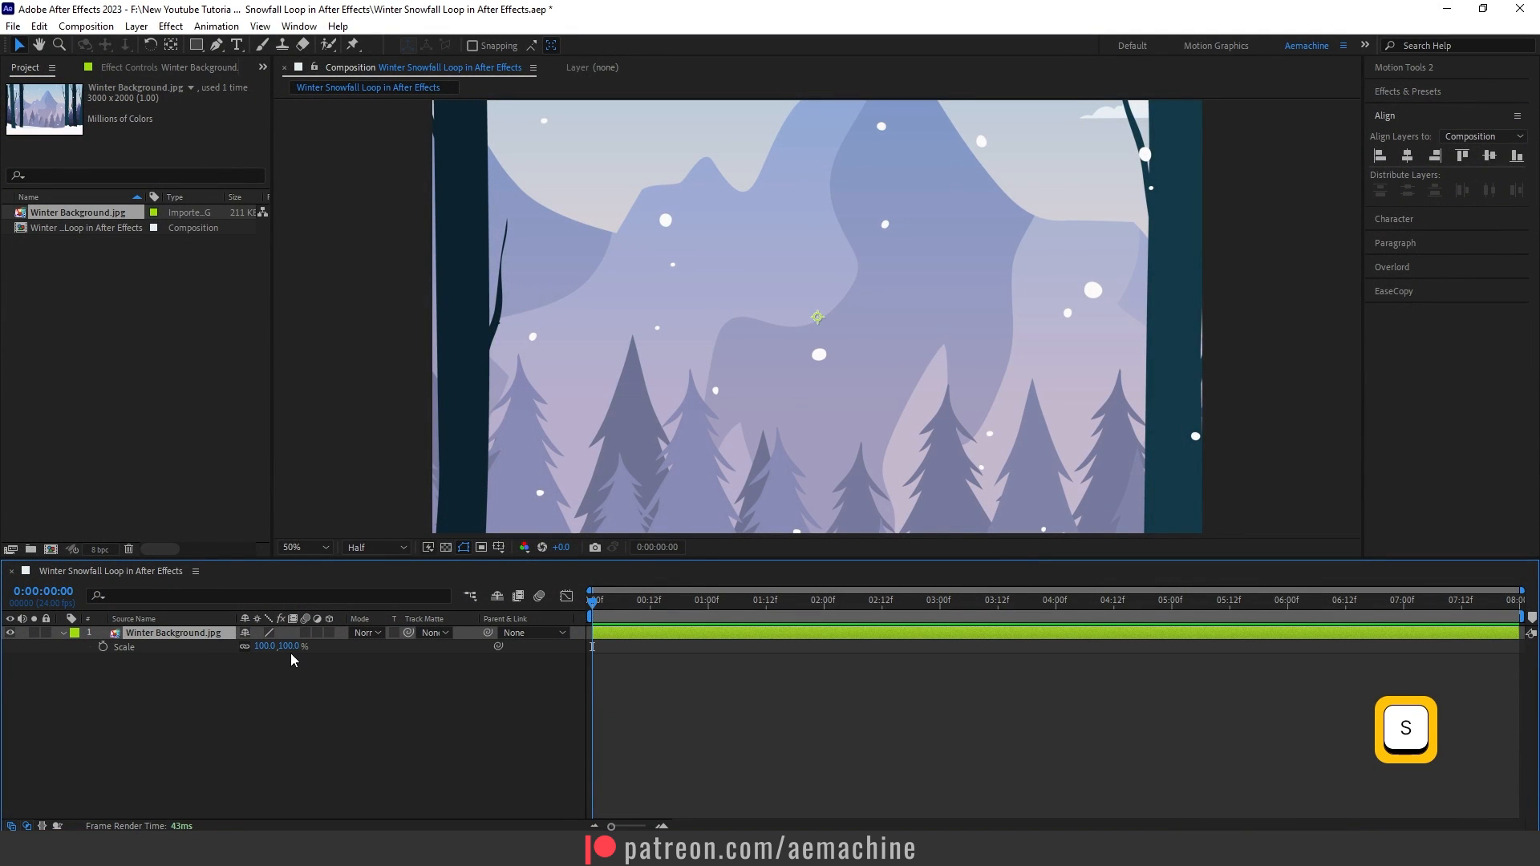
mouse_move(290, 651)
left_mouse_down()
mouse_move(263, 651)
mouse_move(283, 648)
left_mouse_up()
scroll(816, 361, "down", 2)
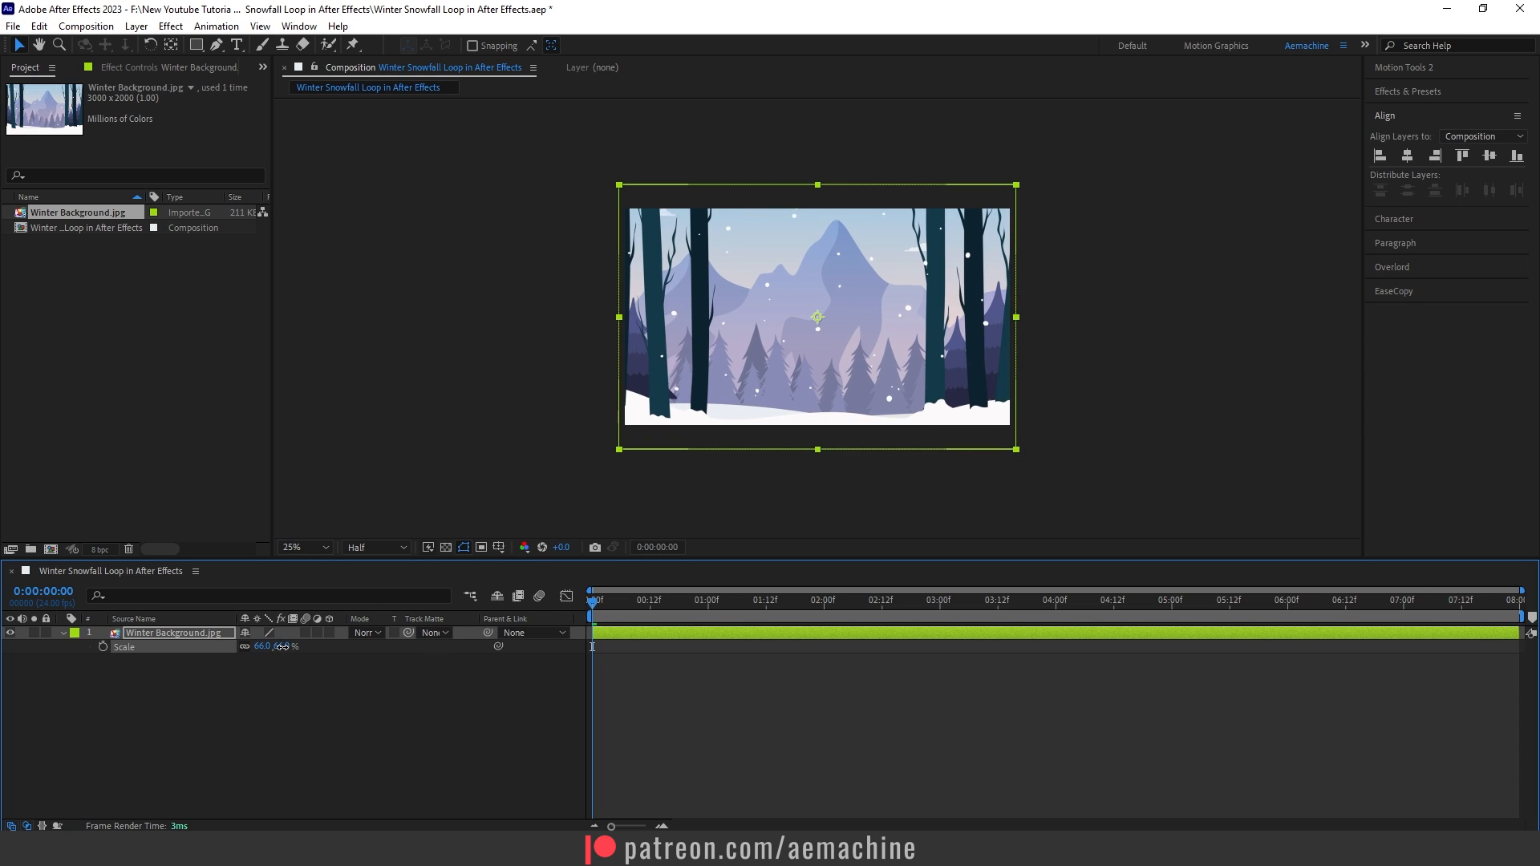
scroll(911, 394, "up", 1)
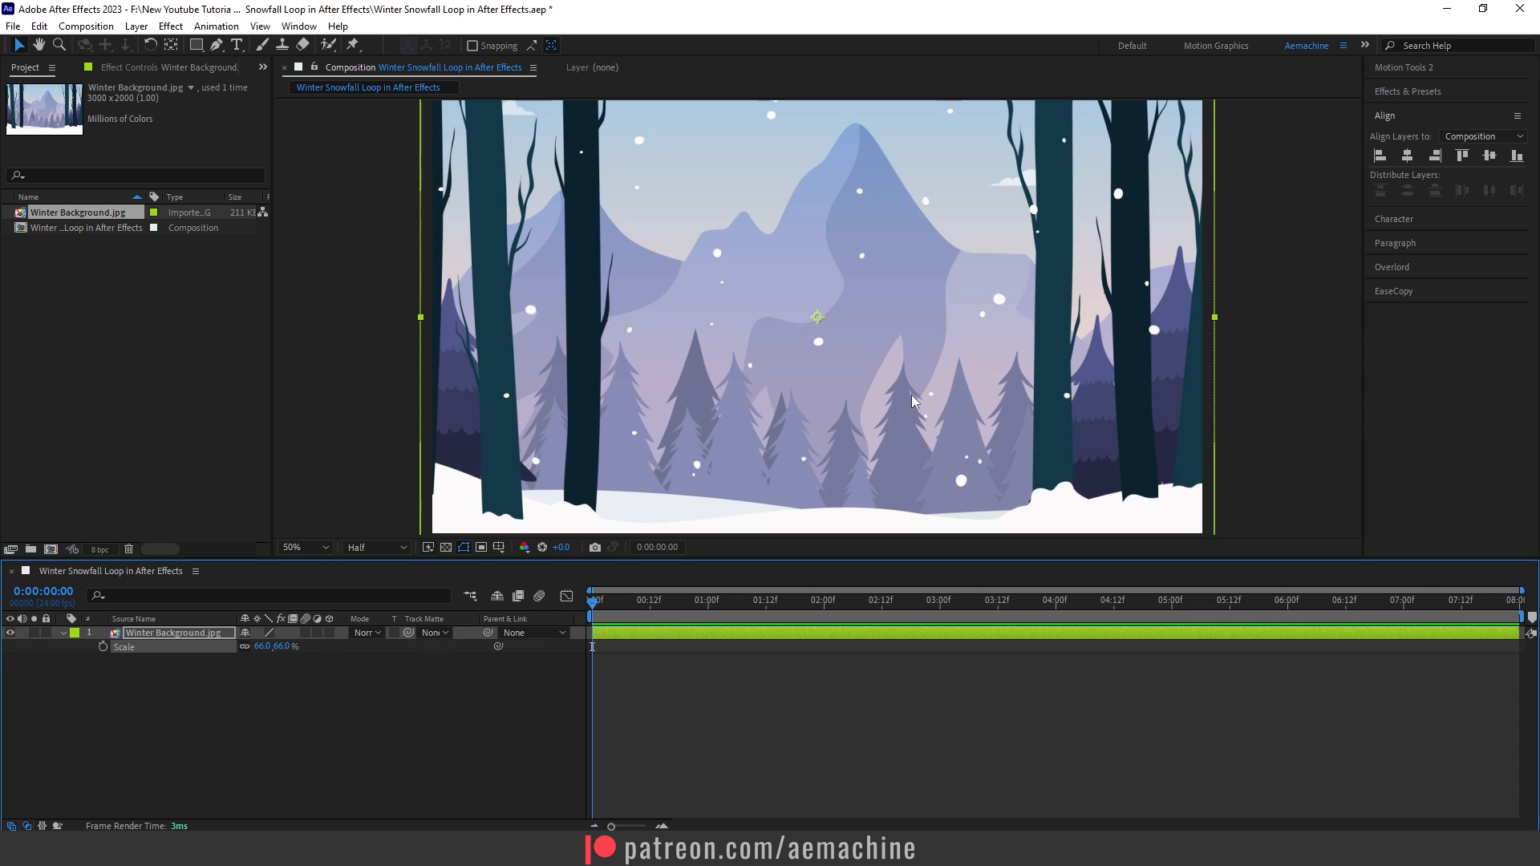
- Create an adjustment layer above the background, name it "Snowfall", and collapse the background layer's properties
right_click(164, 689)
mouse_move(231, 497)
left_click(440, 625)
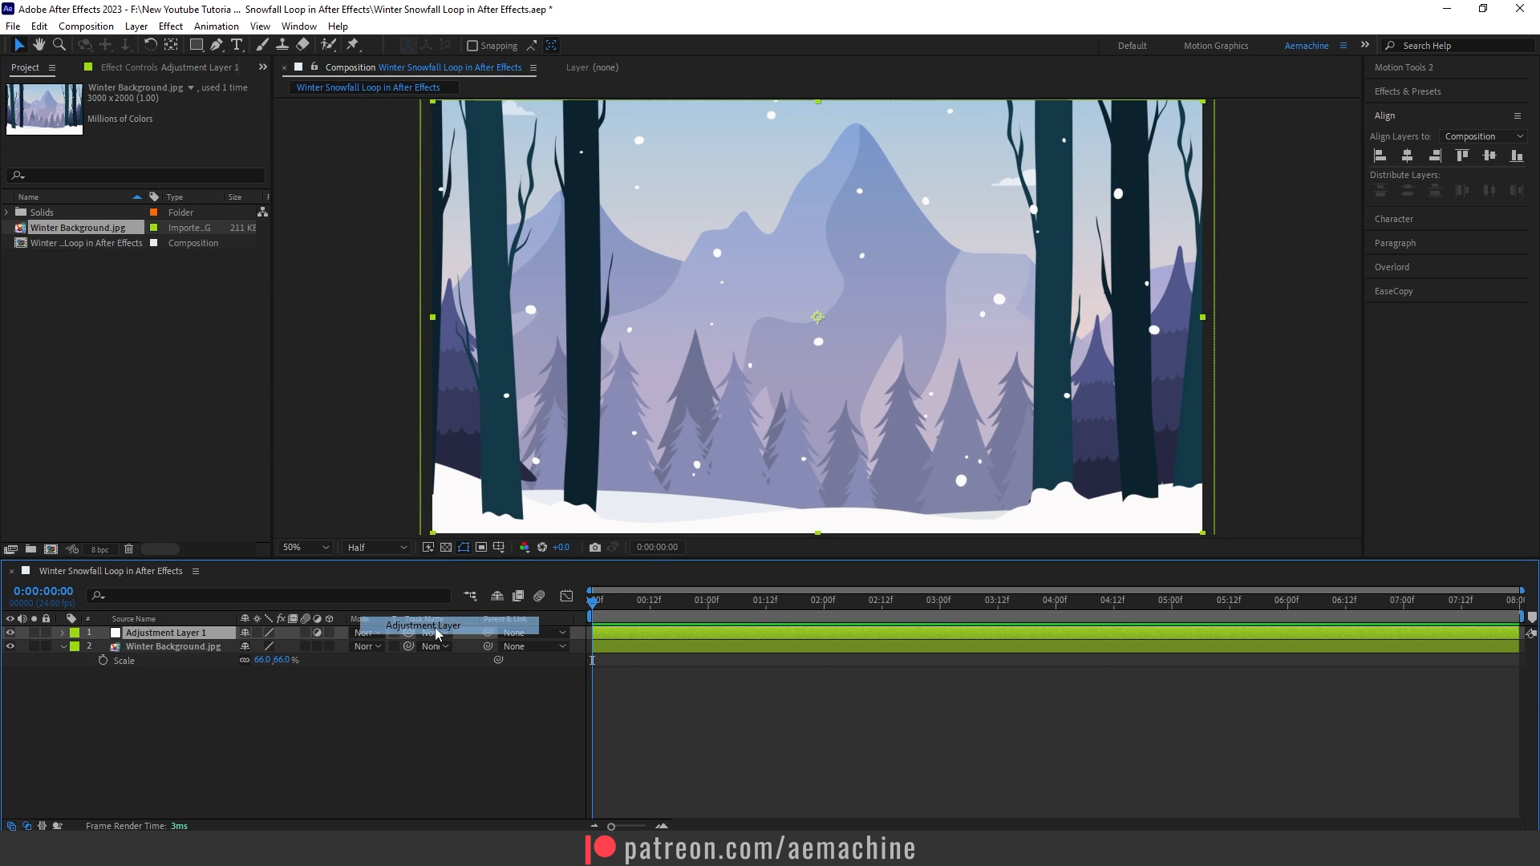
key("Return")
type("Snowfall")
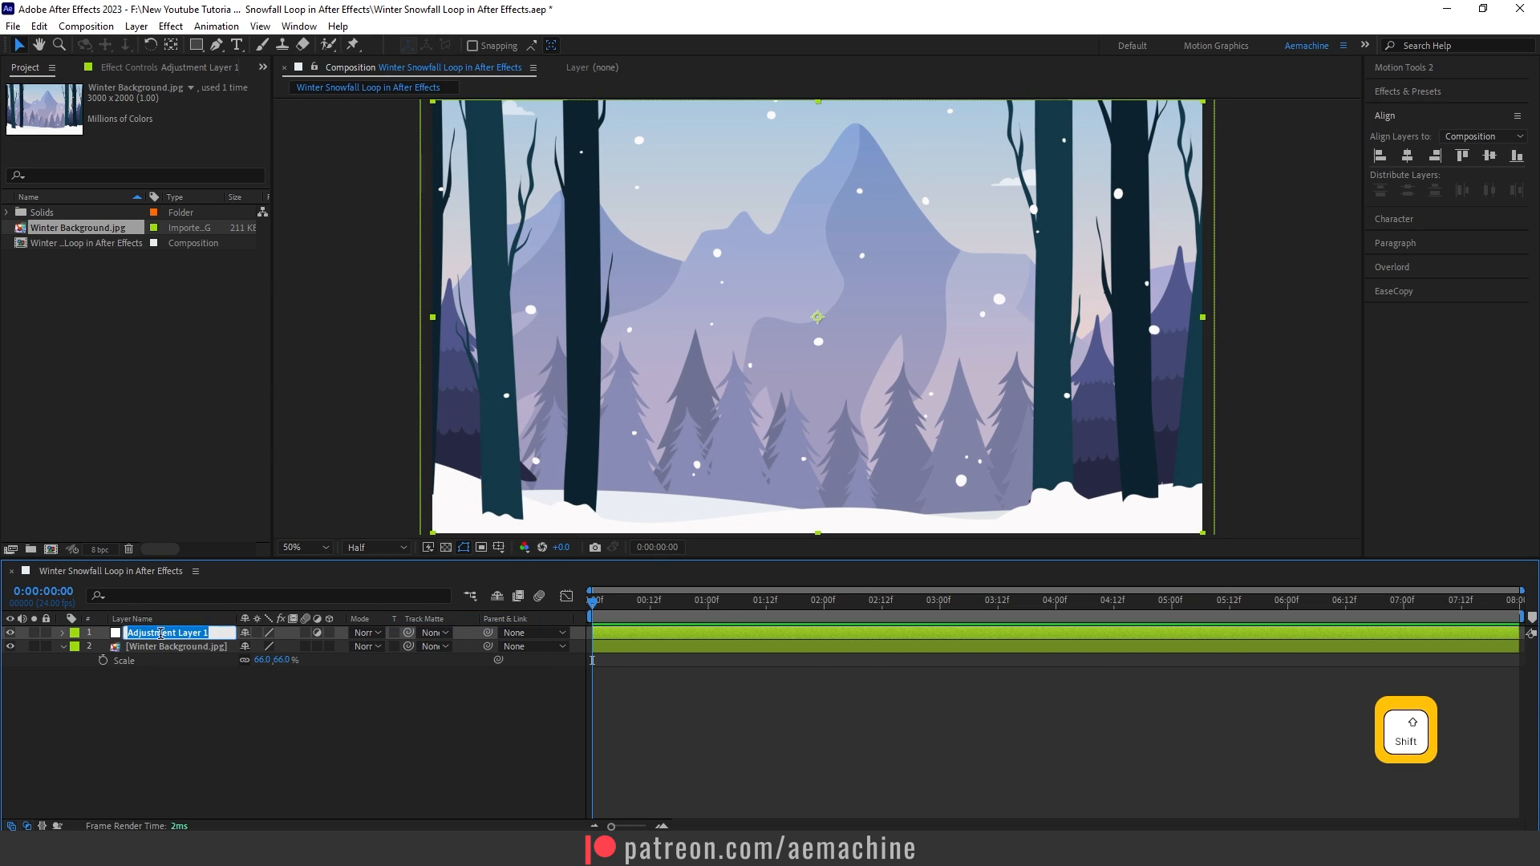
key("Return")
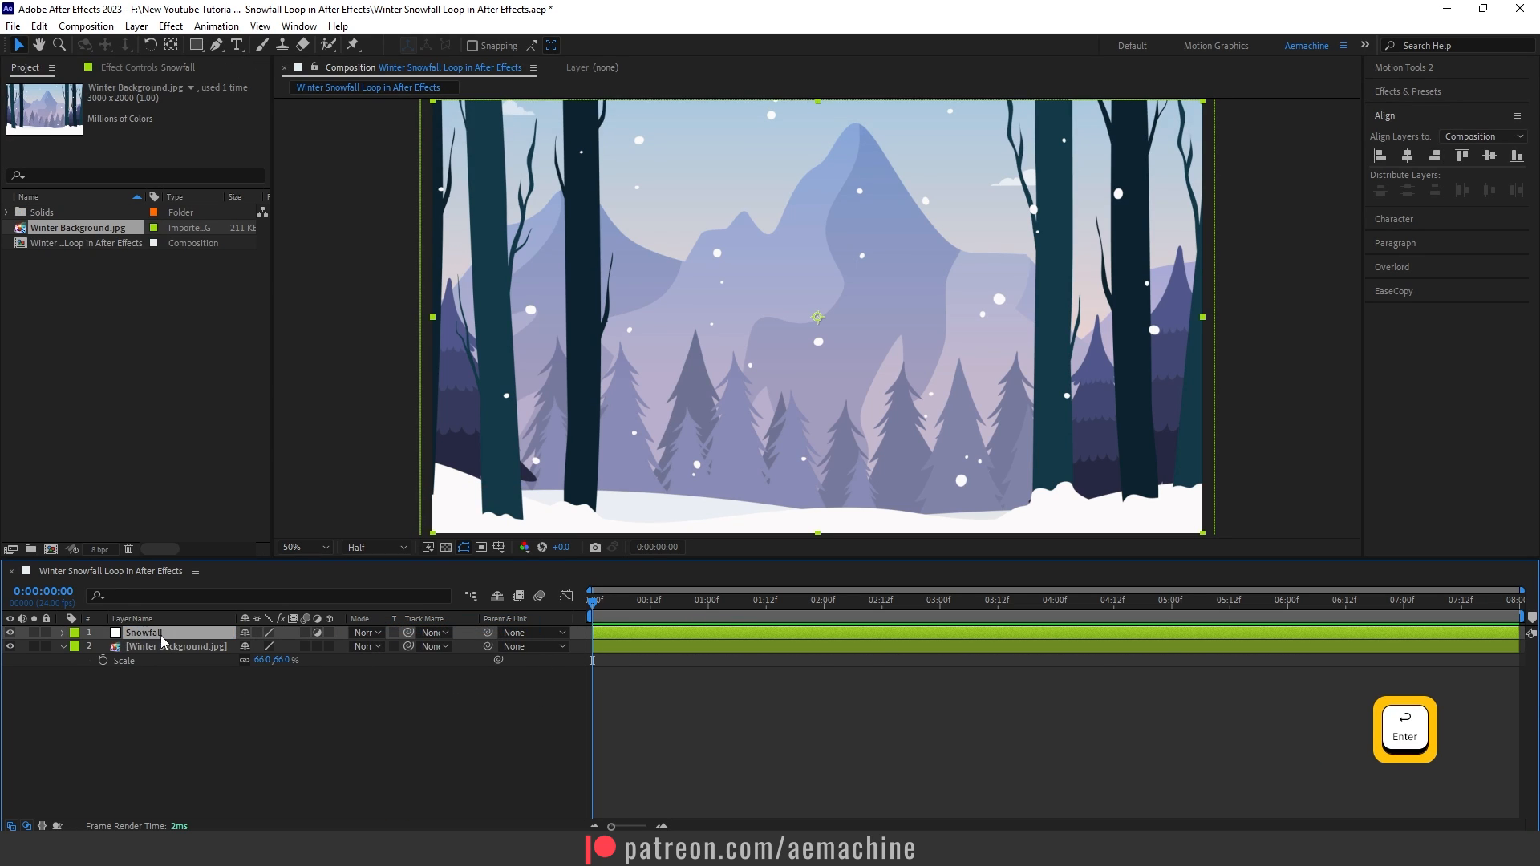
left_click(63, 647)
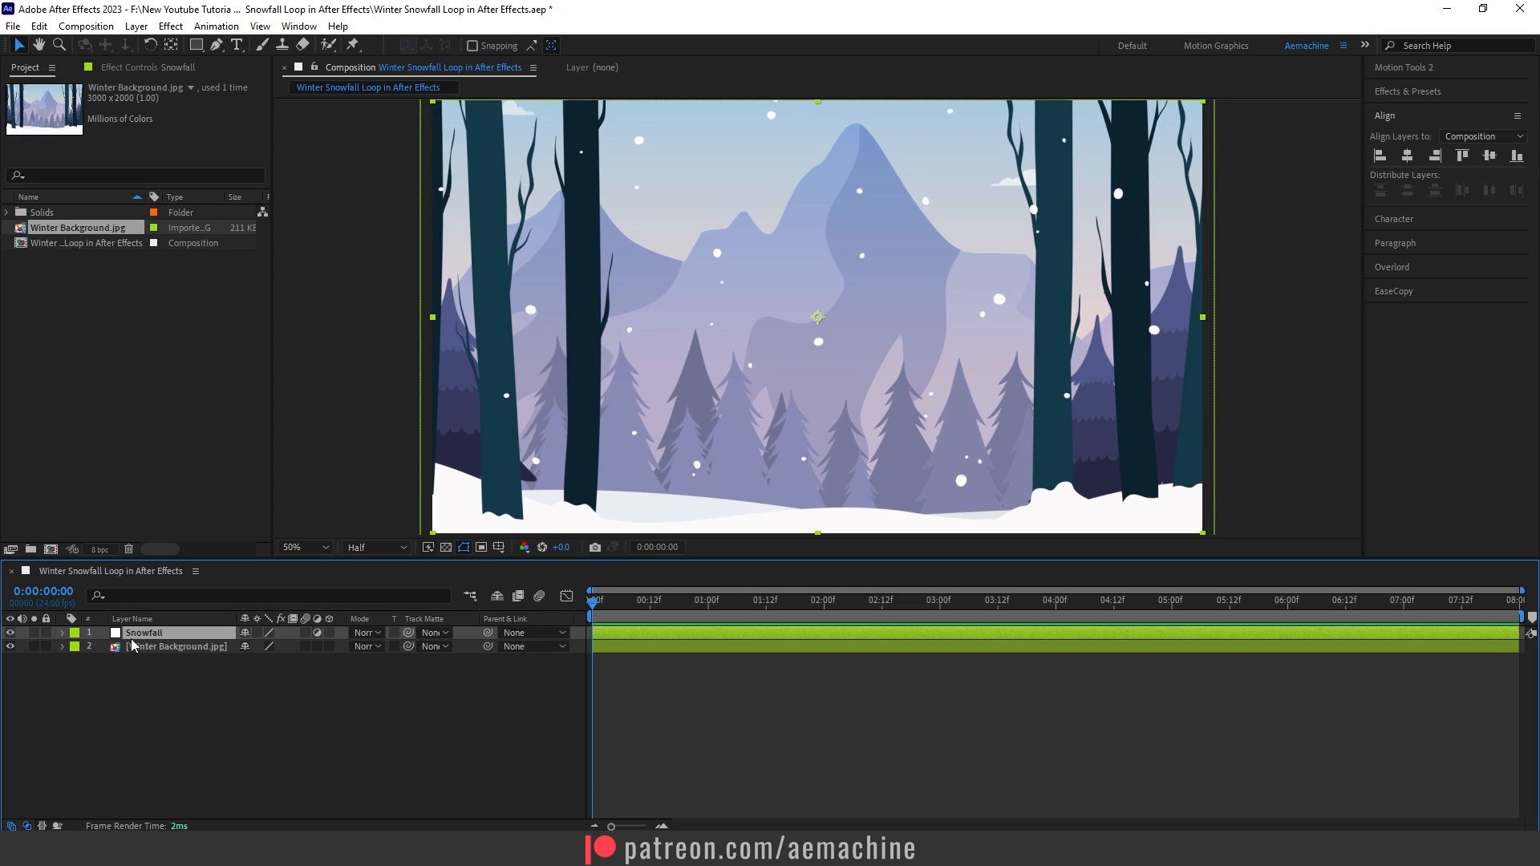
- Find the CC Snowfall effect by searching for "cc snow" and apply it to the Snowfall layer
left_click(1430, 91)
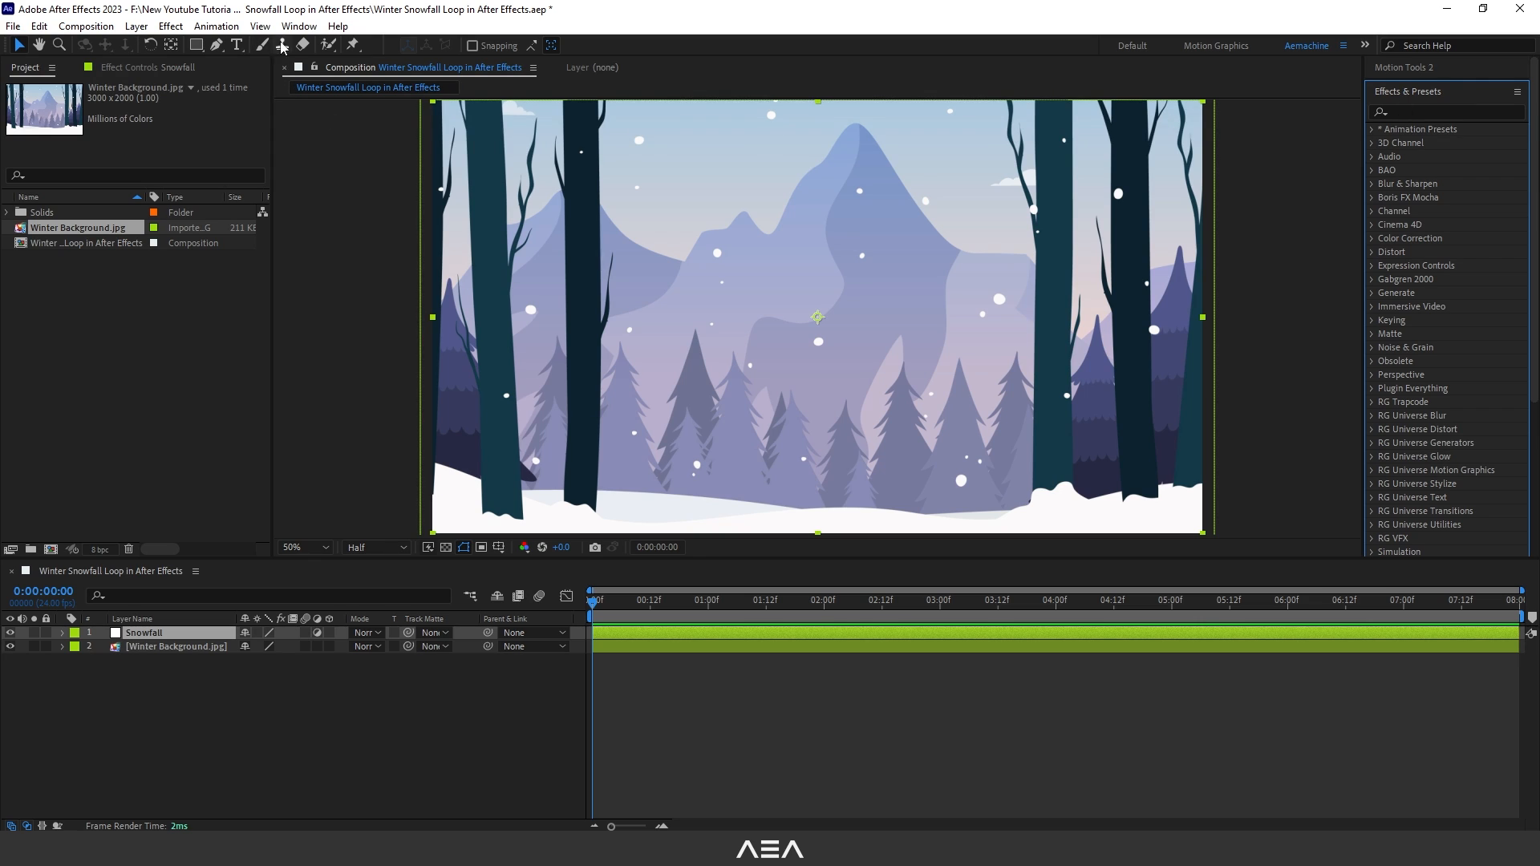
left_click(299, 26)
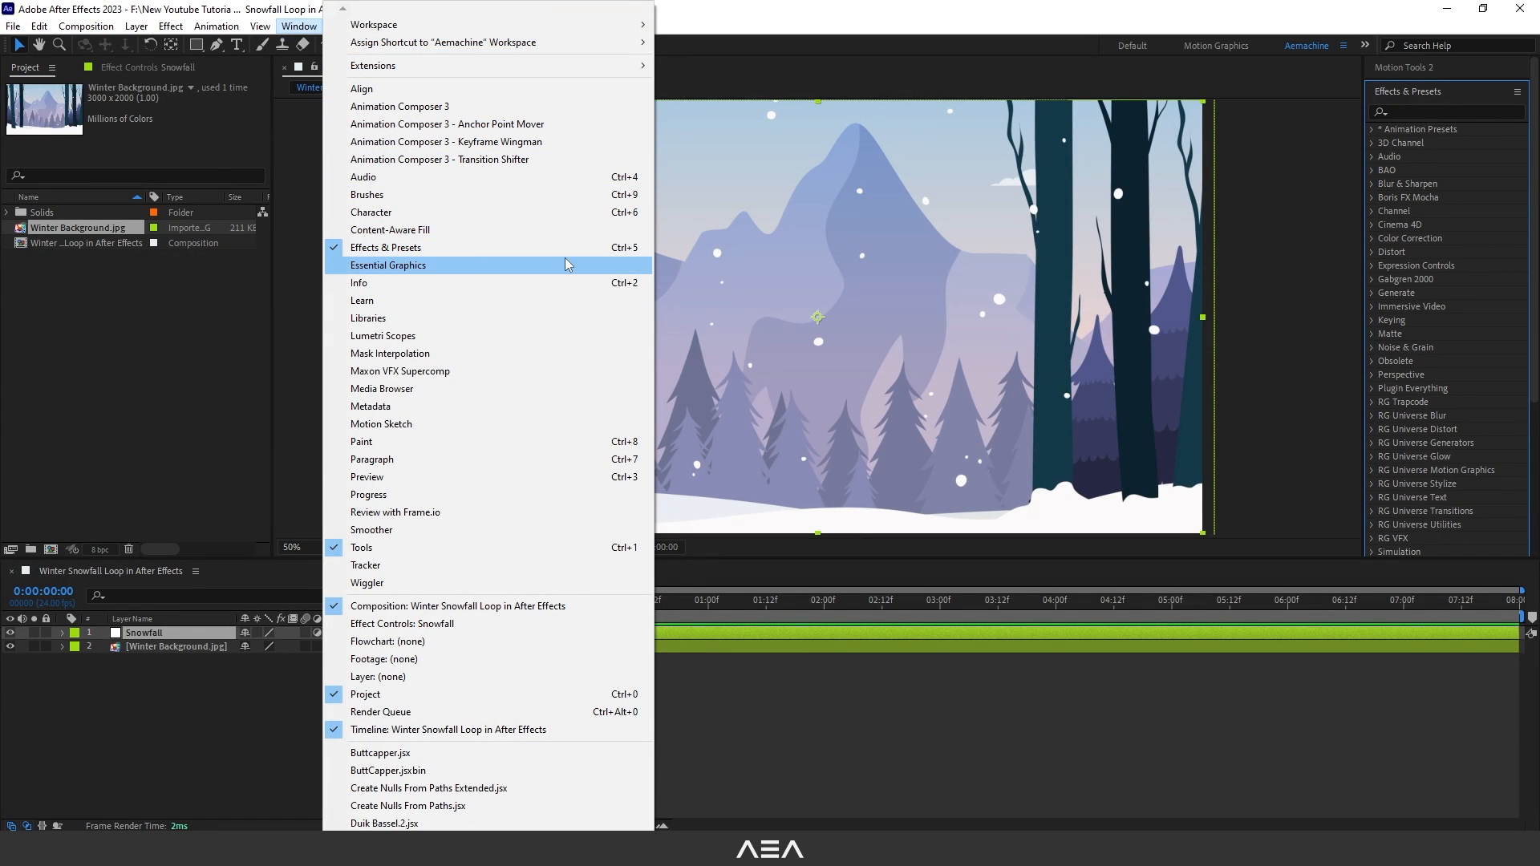
left_click(310, 30)
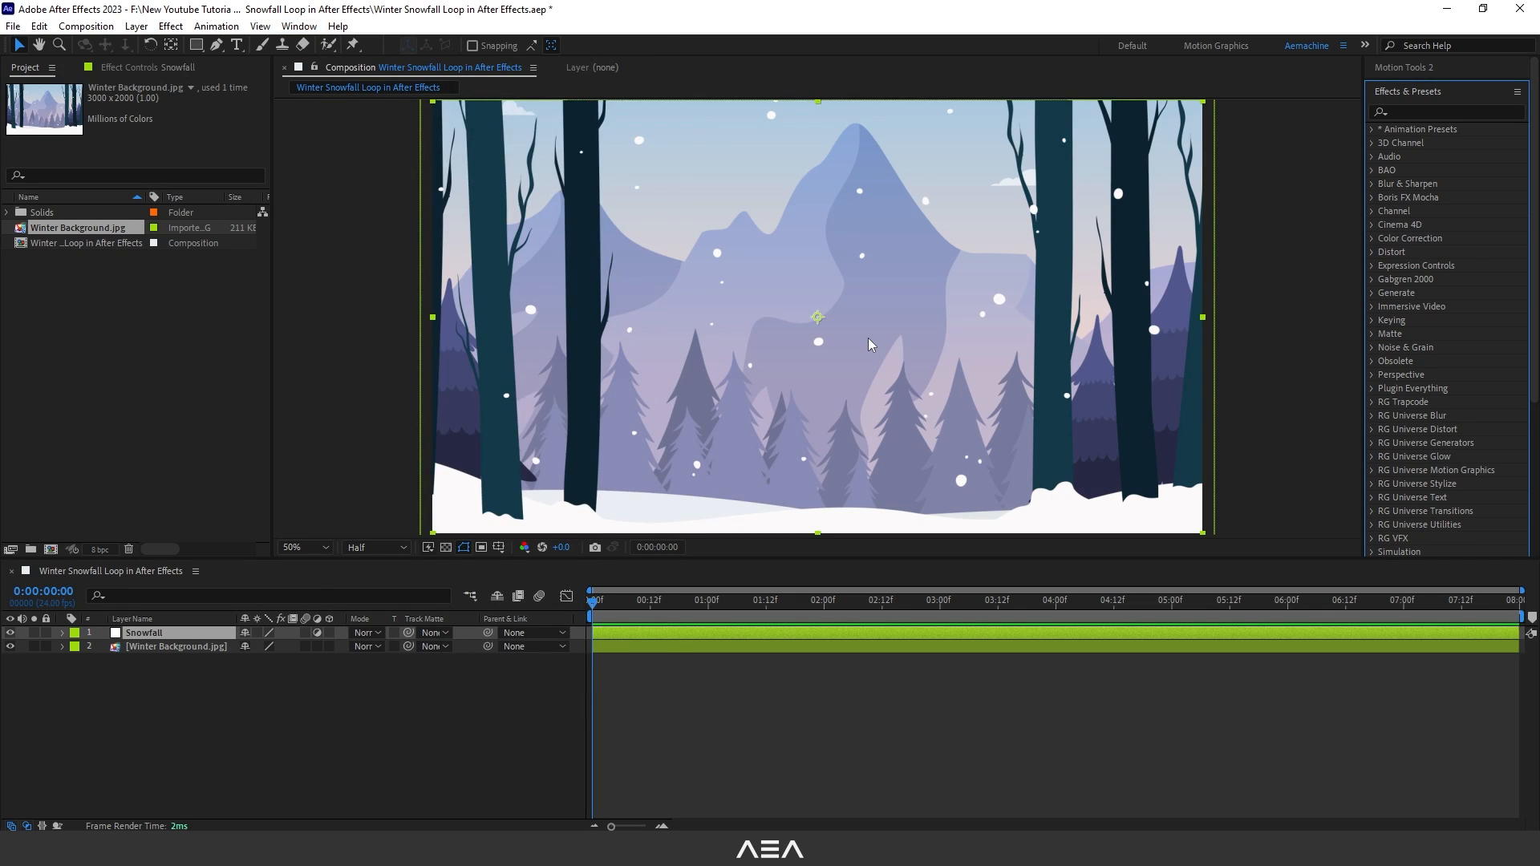
left_click(1419, 112)
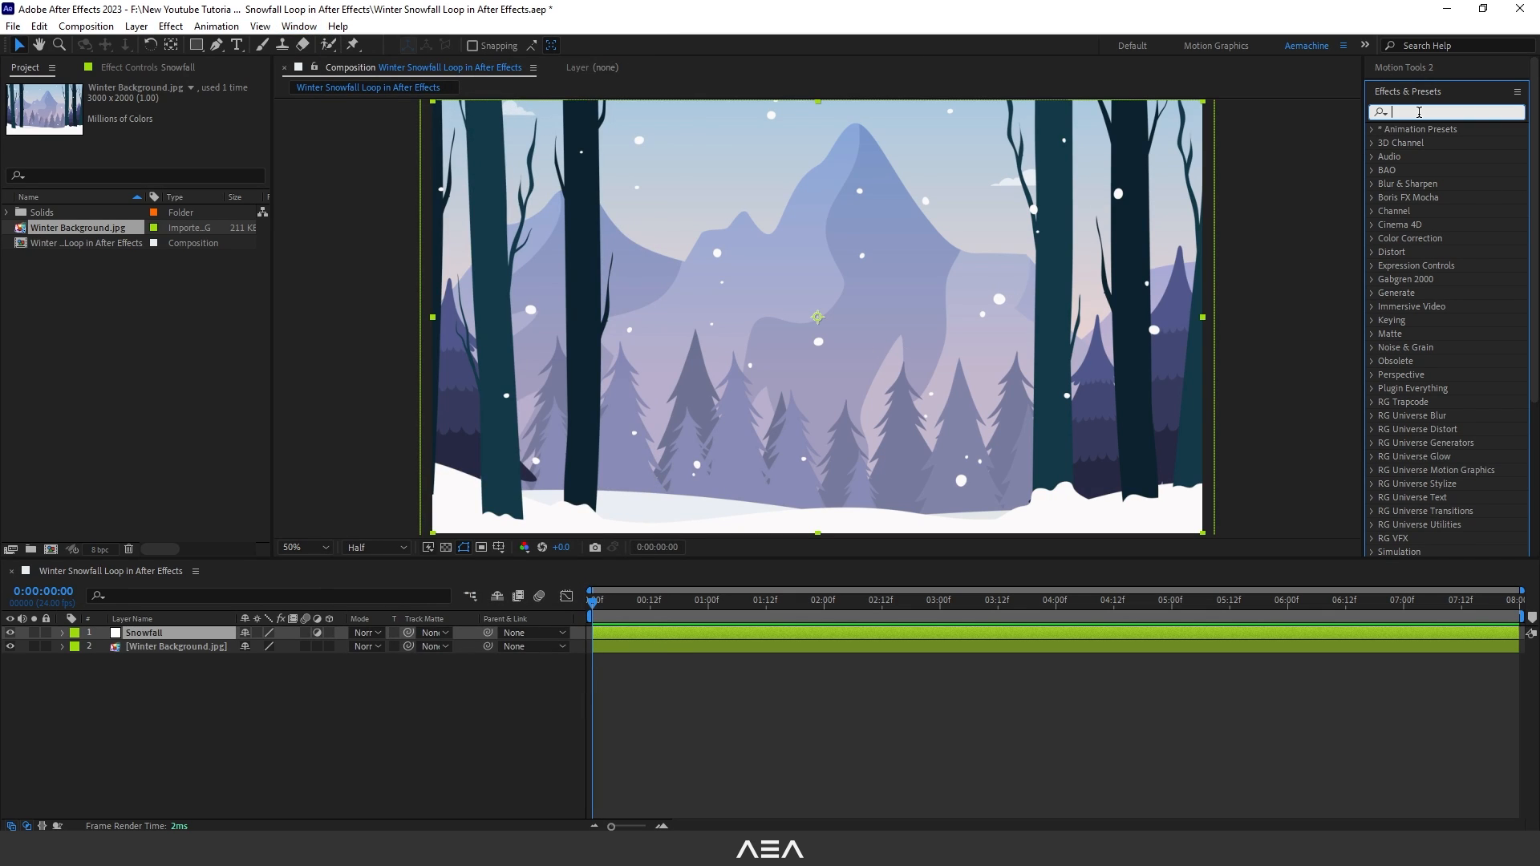
type("cc snow")
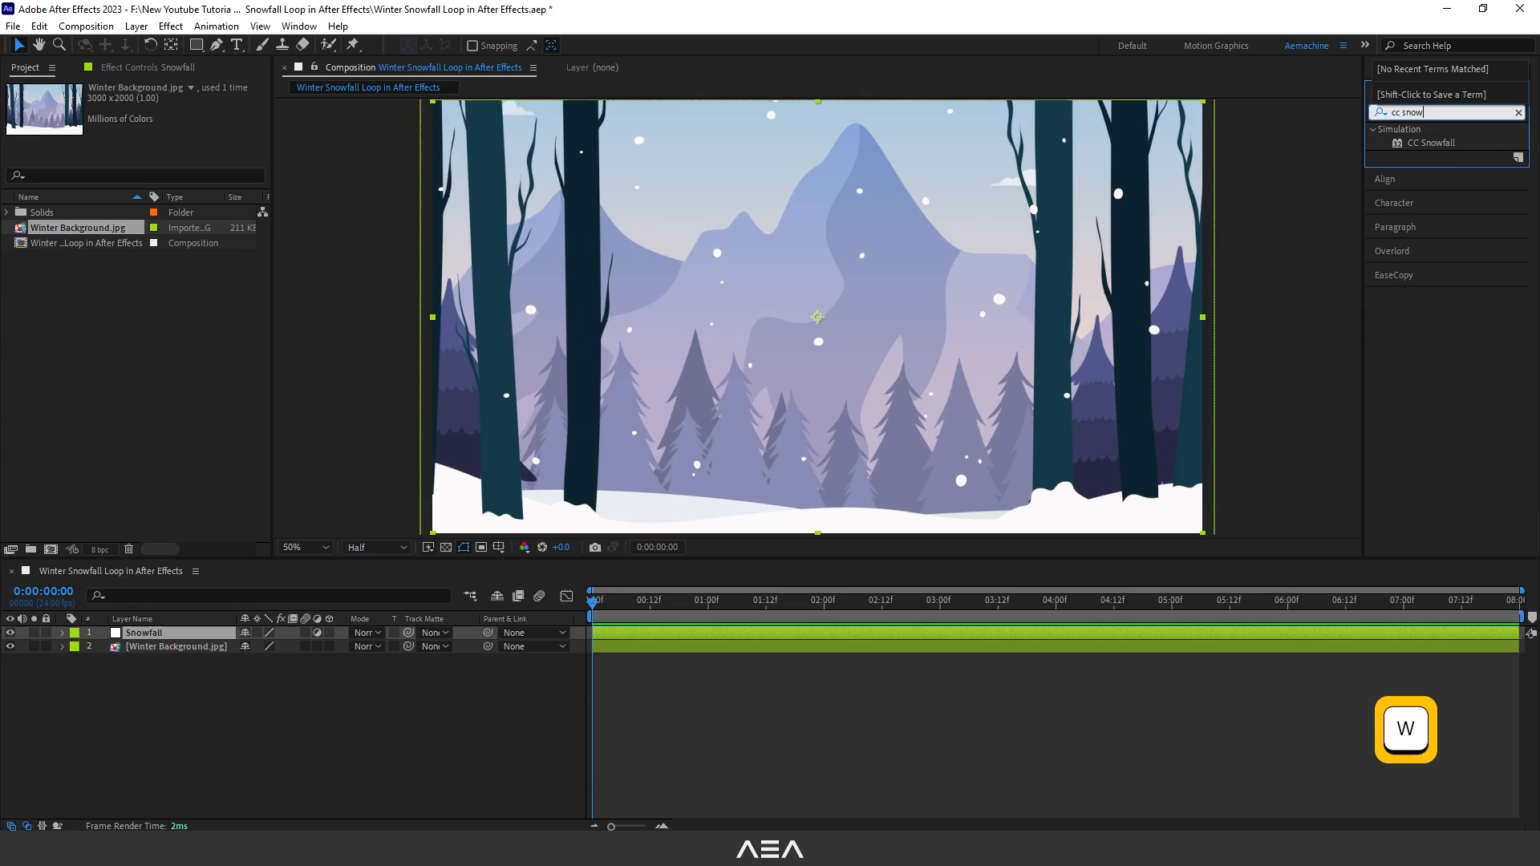
double_click(1432, 143)
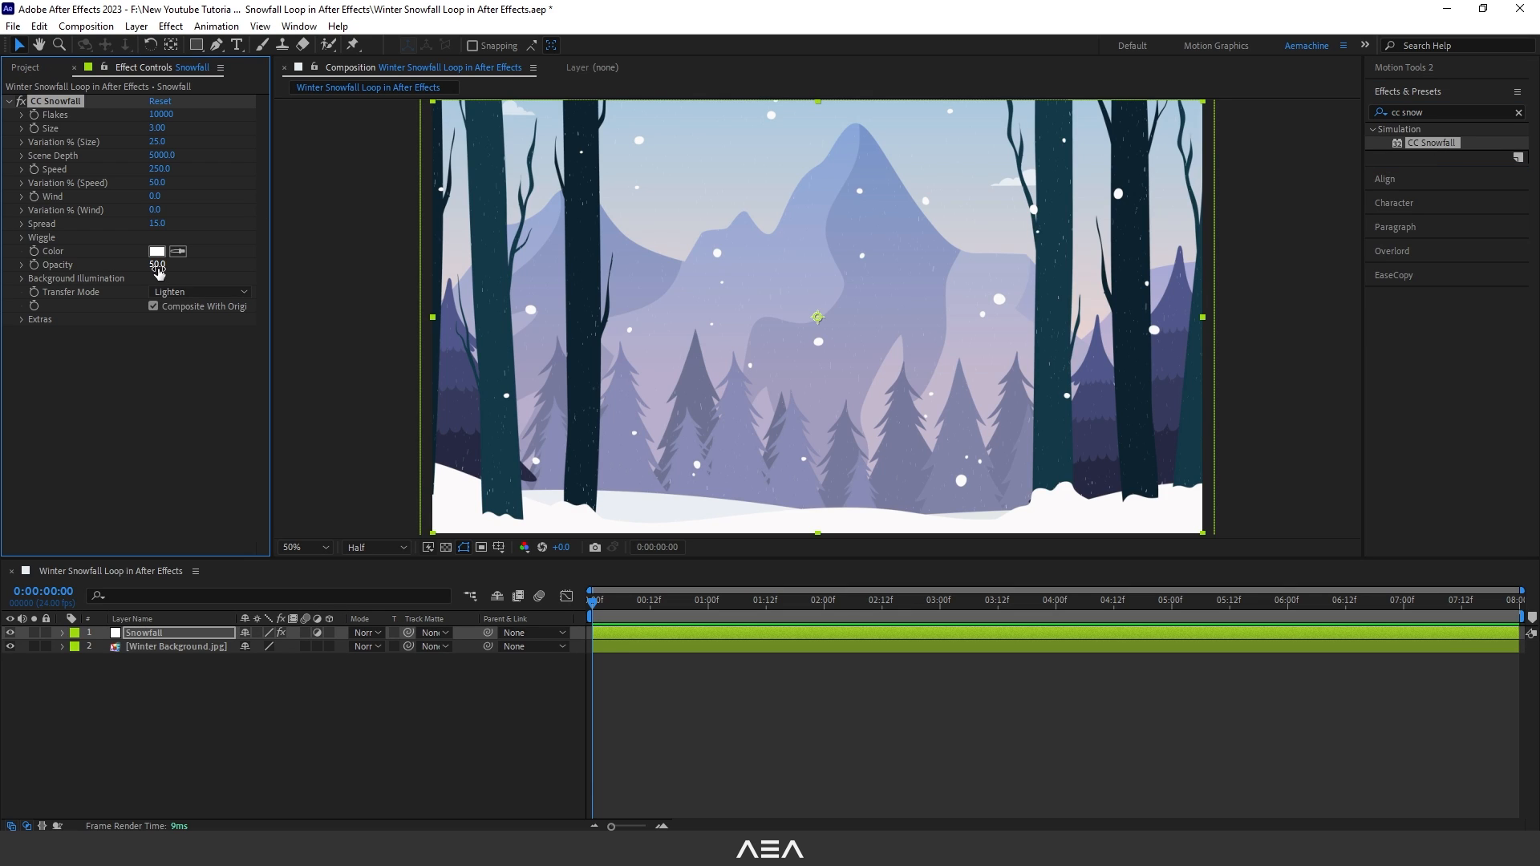
- Set the CC Snowfall opacity to 100, size to 9.51 and flakes to 4000
left_click_drag(157, 264, 260, 274)
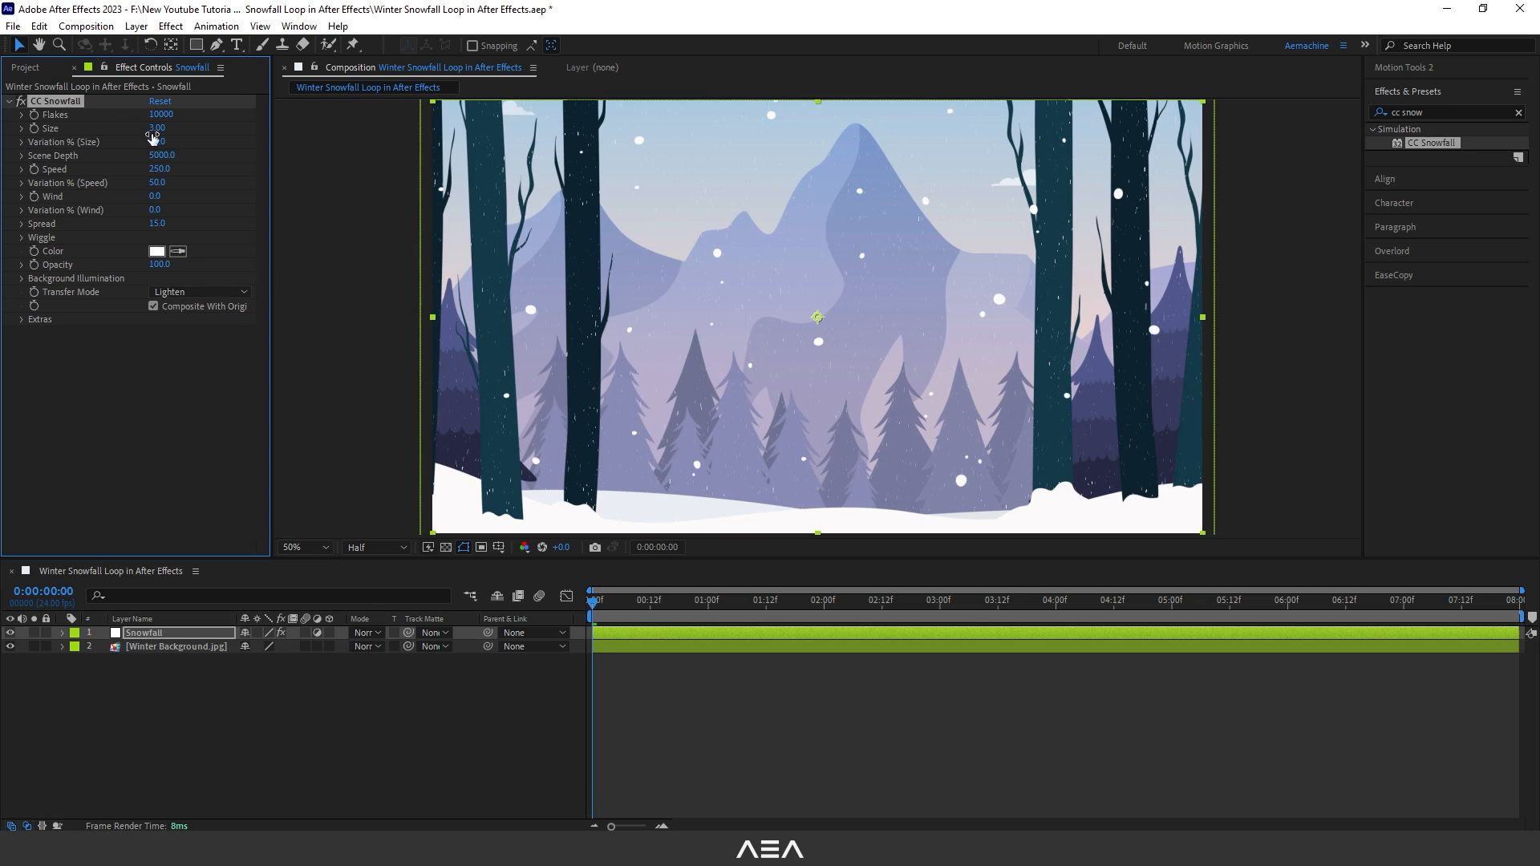
left_click_drag(157, 135, 643, 187)
mouse_move(161, 115)
left_mouse_down()
mouse_move(246, 139)
mouse_move(155, 144)
left_mouse_up()
left_click(161, 115)
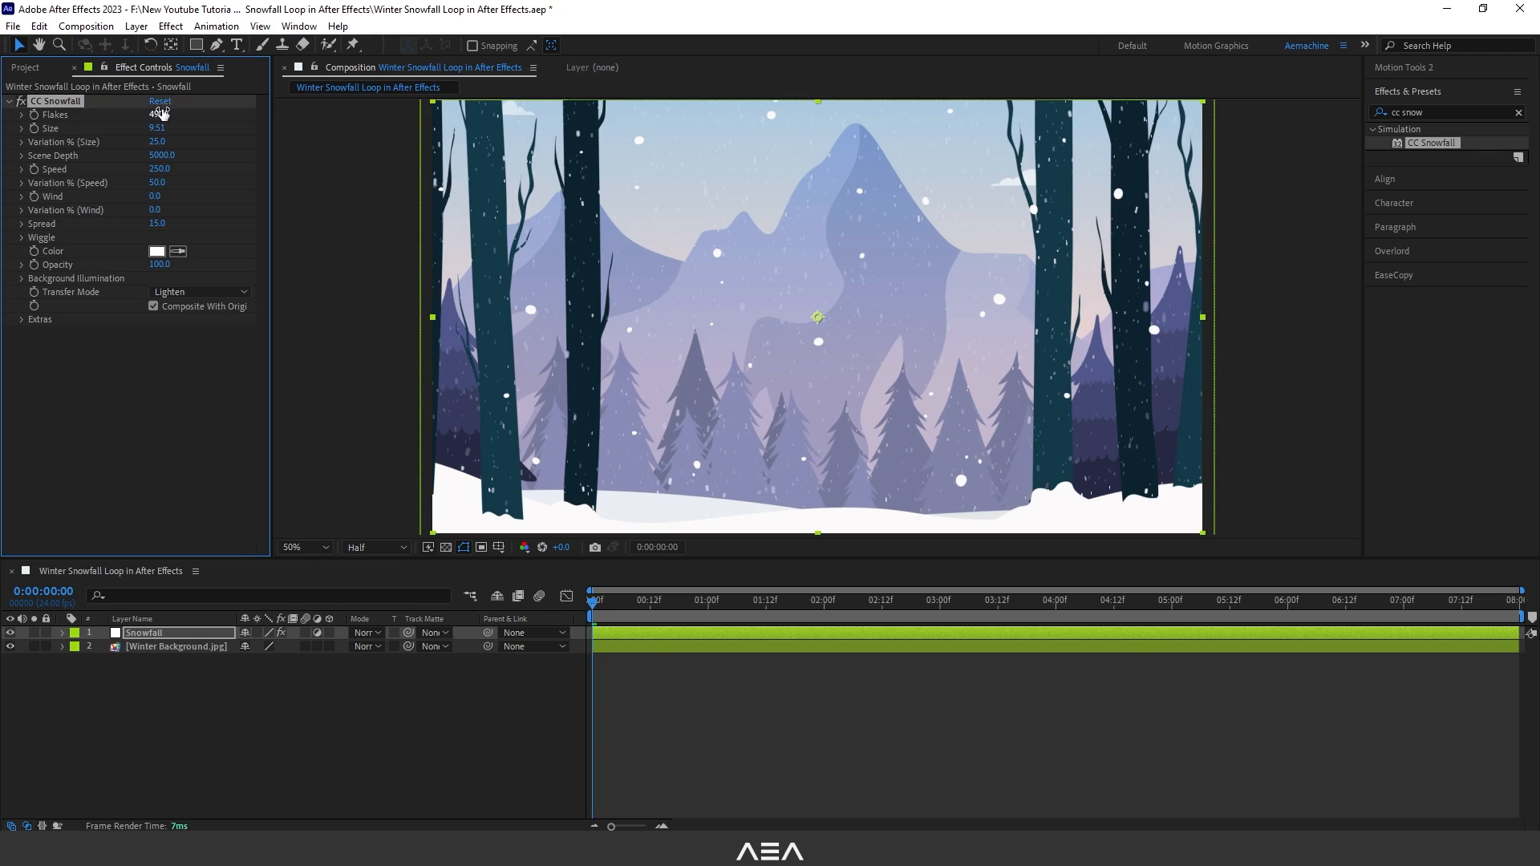
type("4000")
left_click(223, 186)
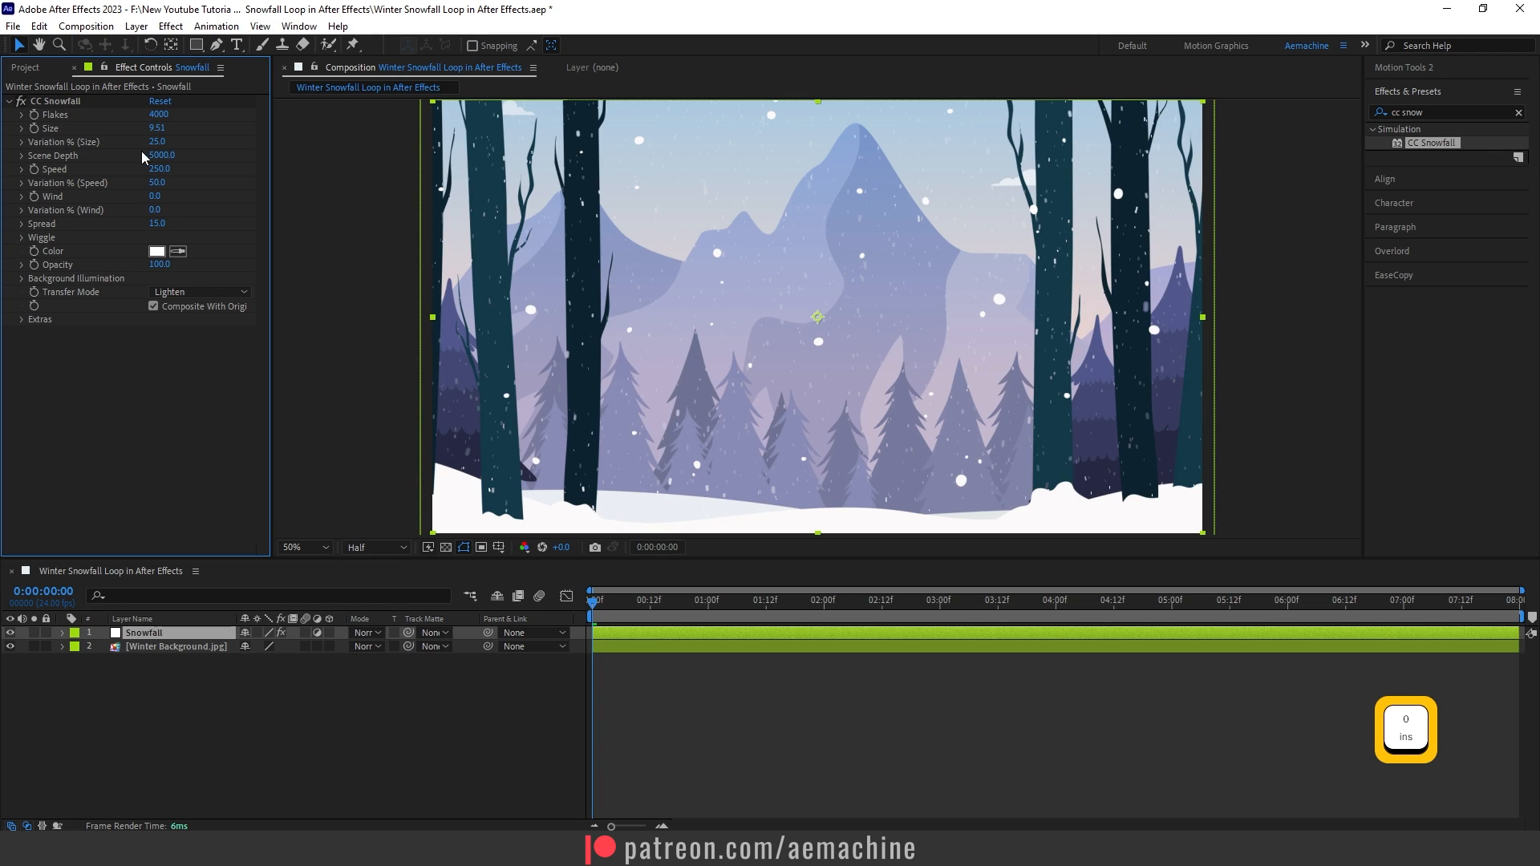
- Set the snowfall's size variation to 87% and scene depth to 5760 while previewing the animation
left_click_drag(157, 146, 301, 155)
key("space")
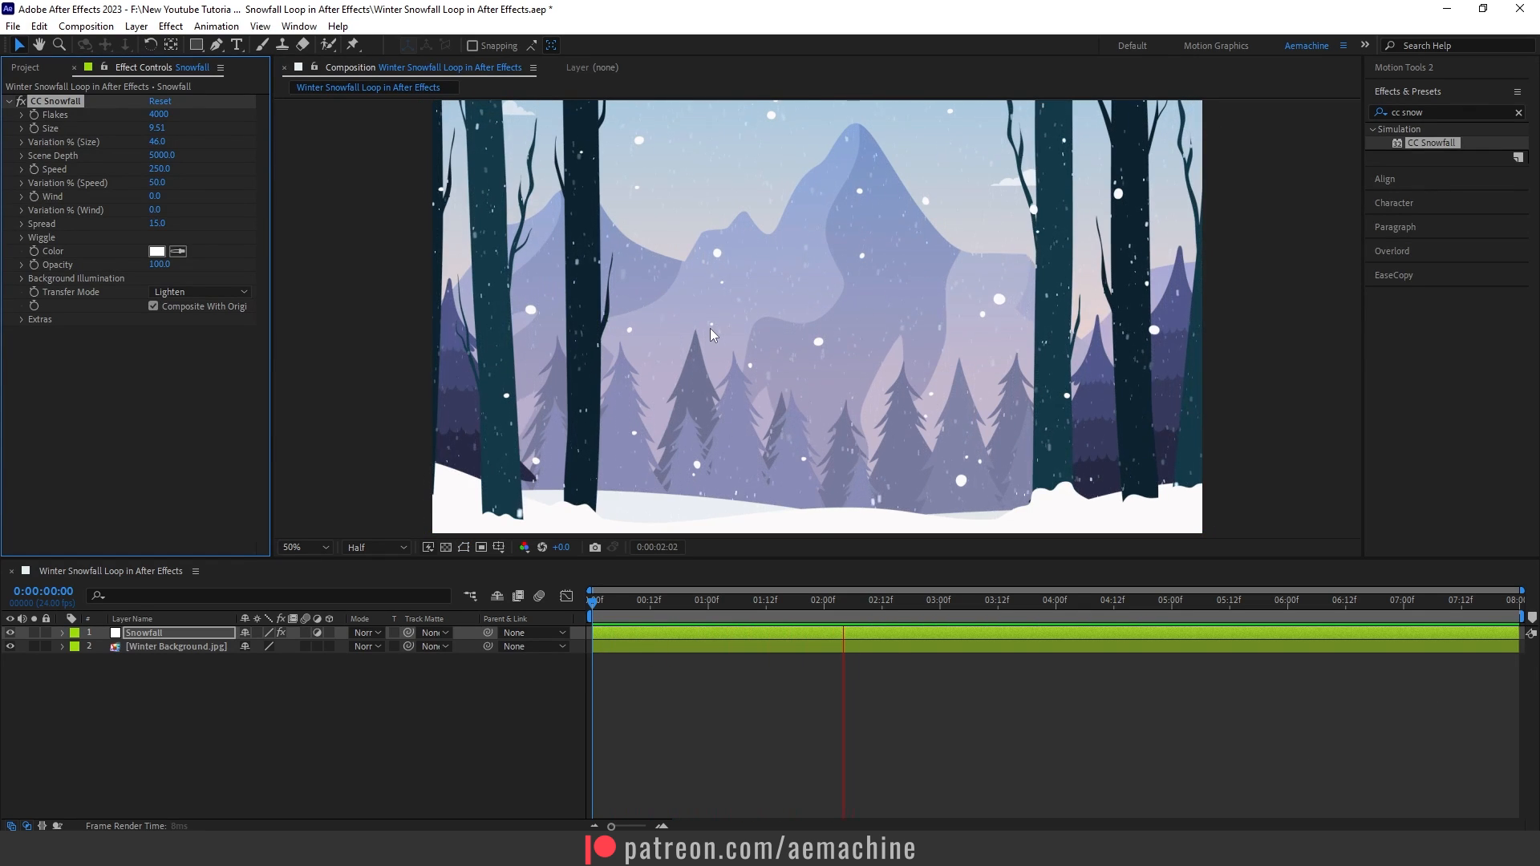
left_click_drag(158, 143, 195, 145)
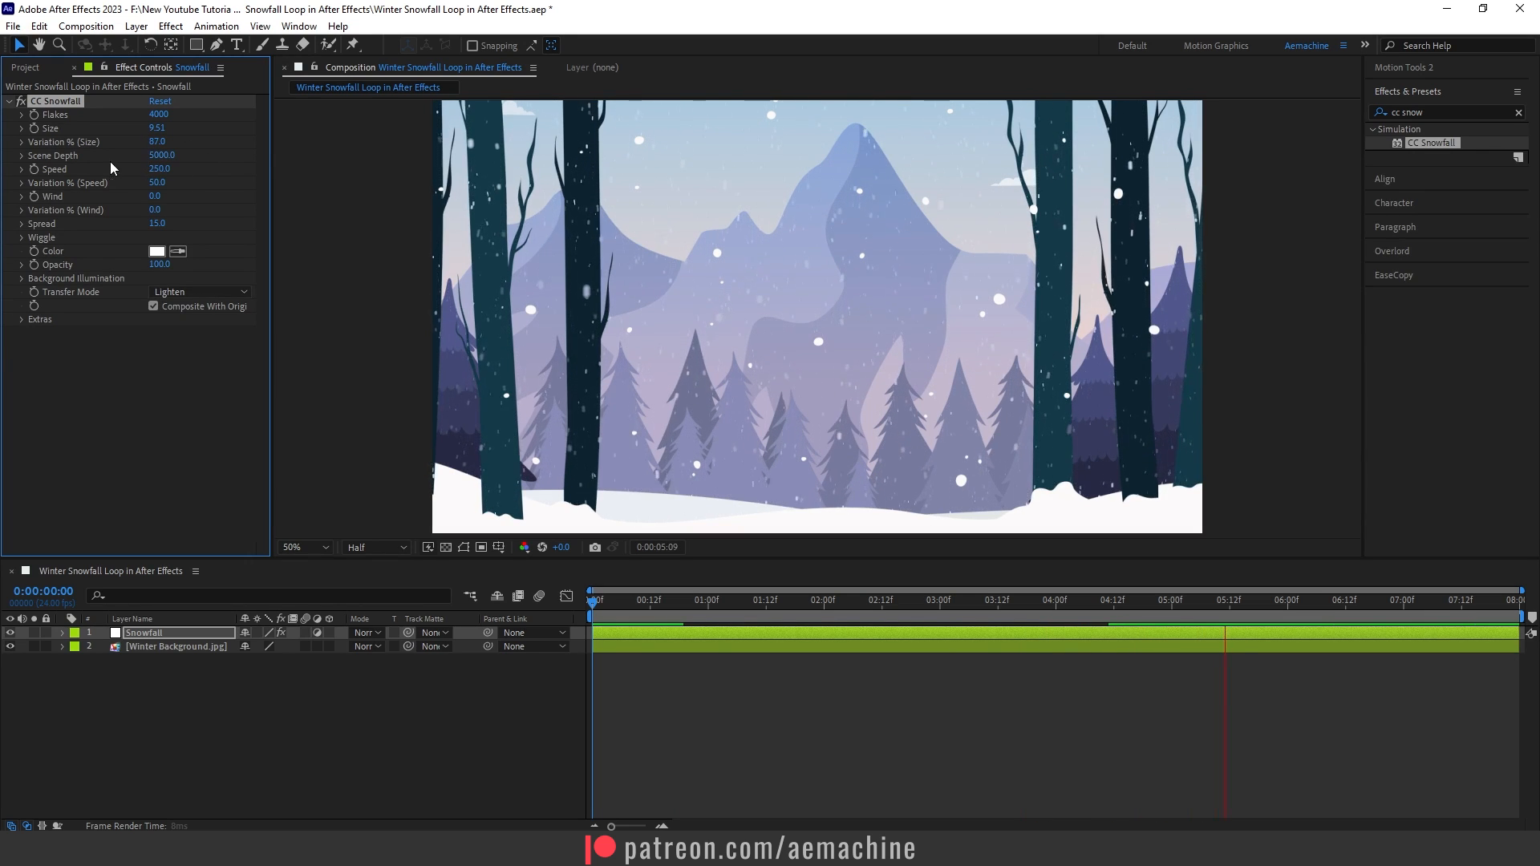
left_click_drag(160, 155, 232, 161)
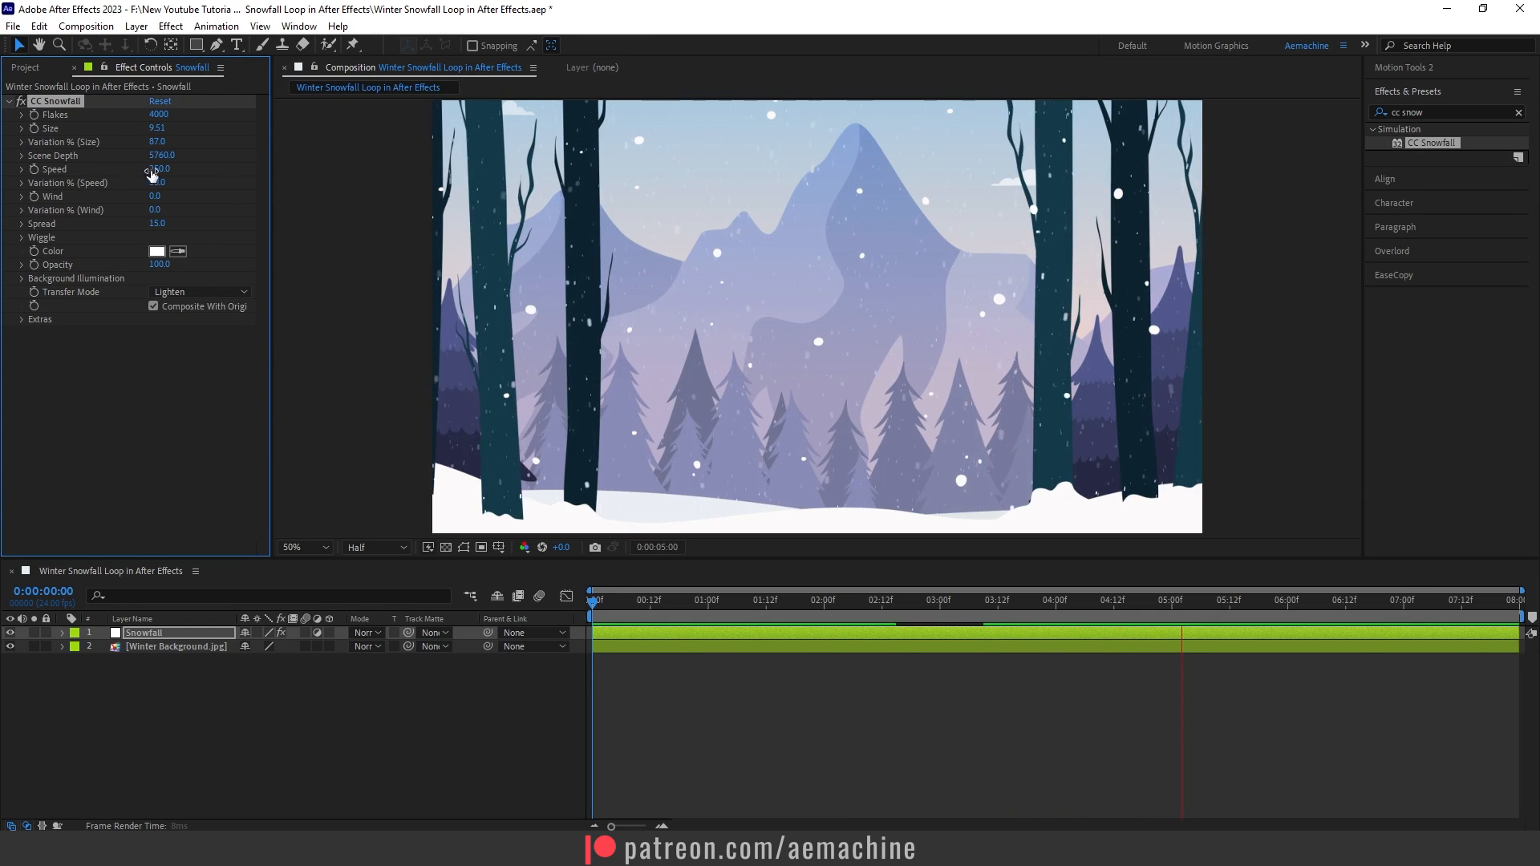
- Set the snowfall's speed to 316 with 91% variation and its wind to 77 with 77% variation
left_click_drag(156, 185, 153, 185)
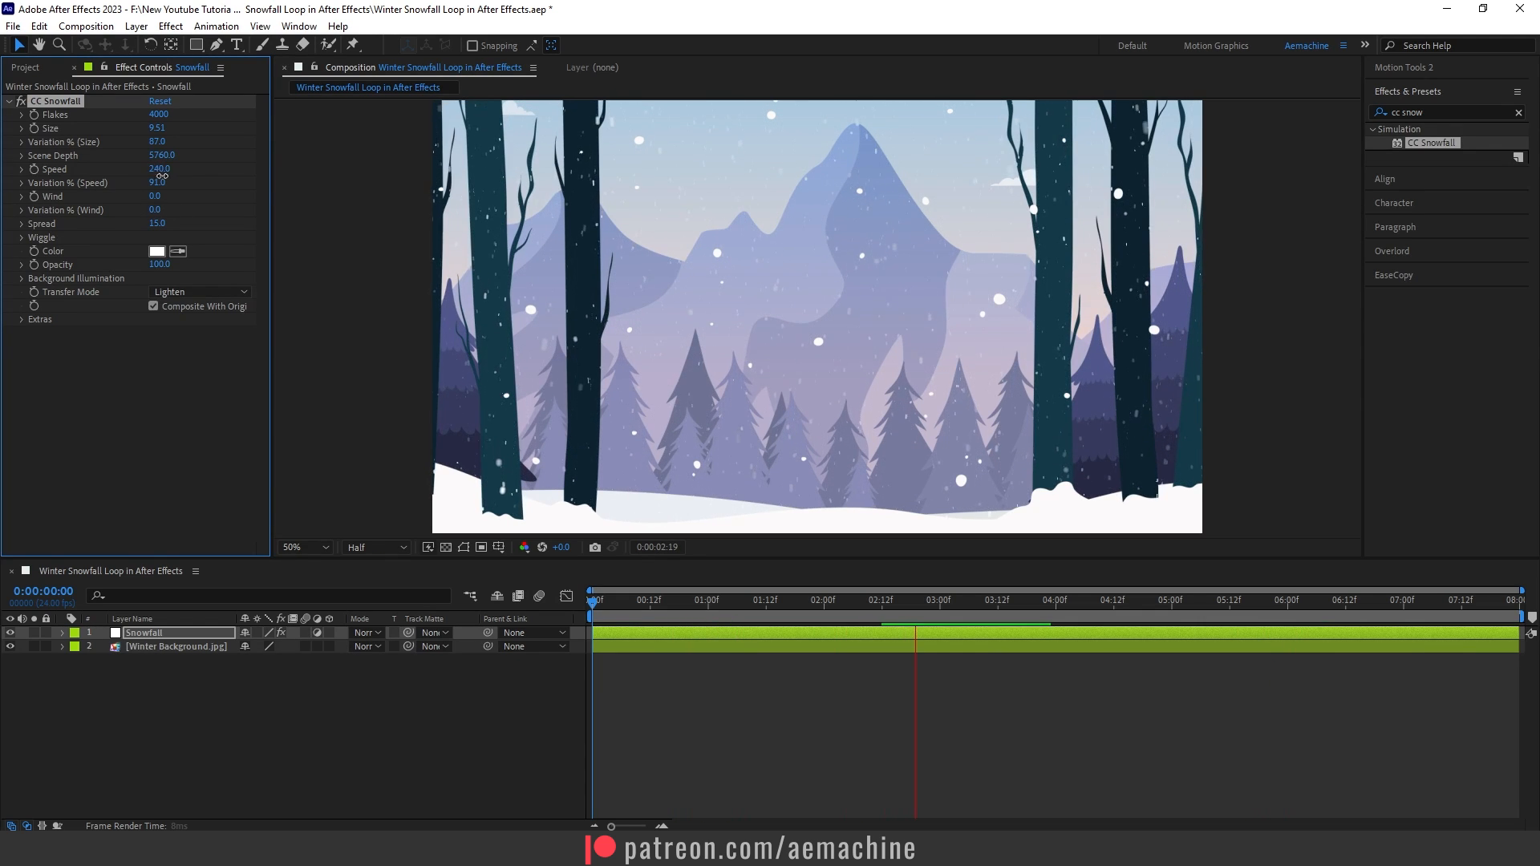
left_click_drag(161, 170, 196, 177)
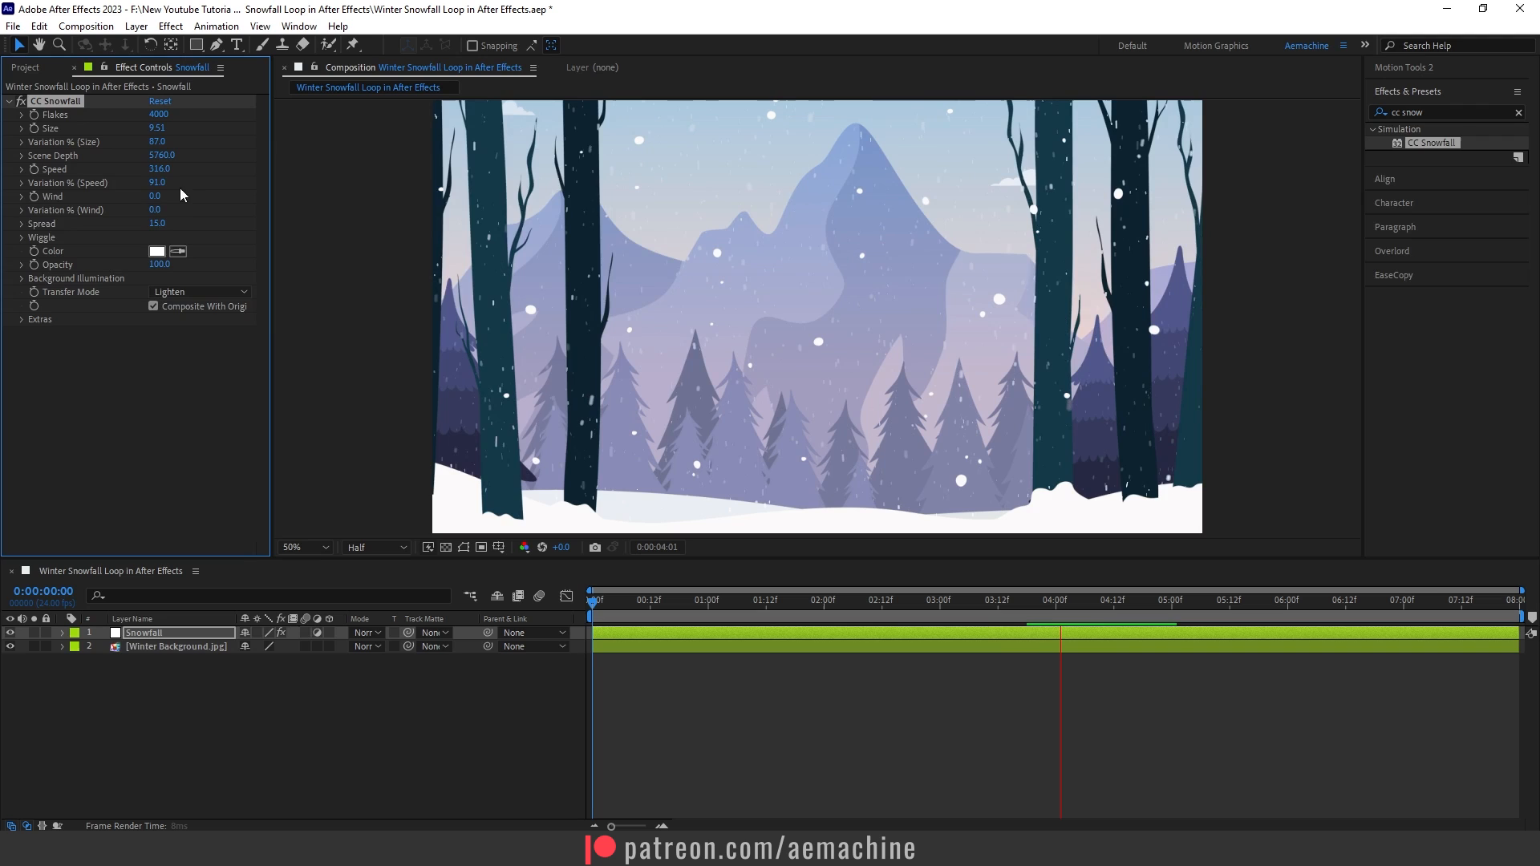
left_click_drag(160, 197, 221, 205)
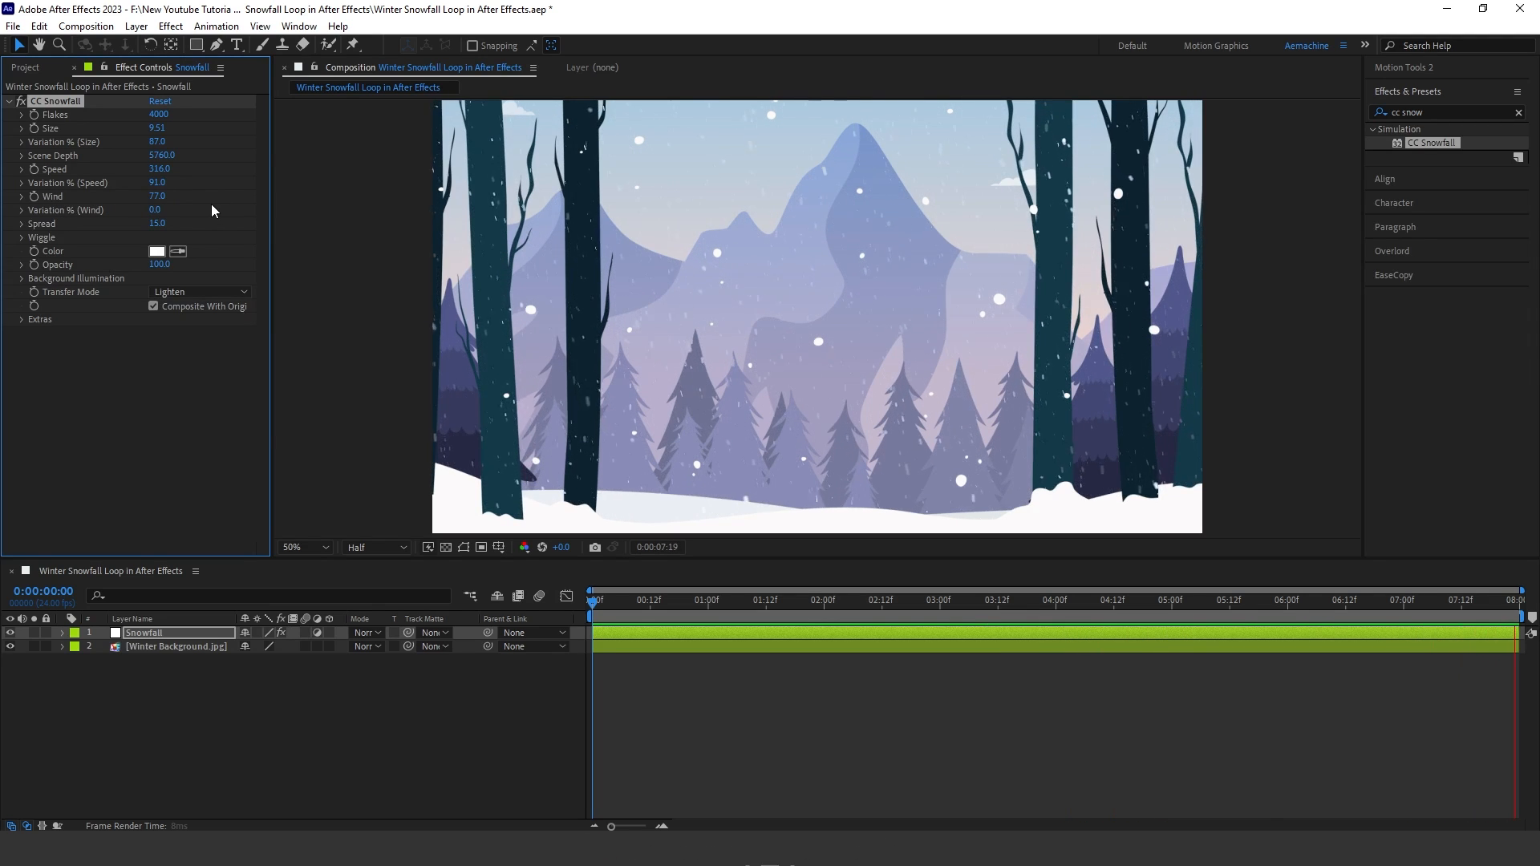
left_click_drag(151, 214, 219, 217)
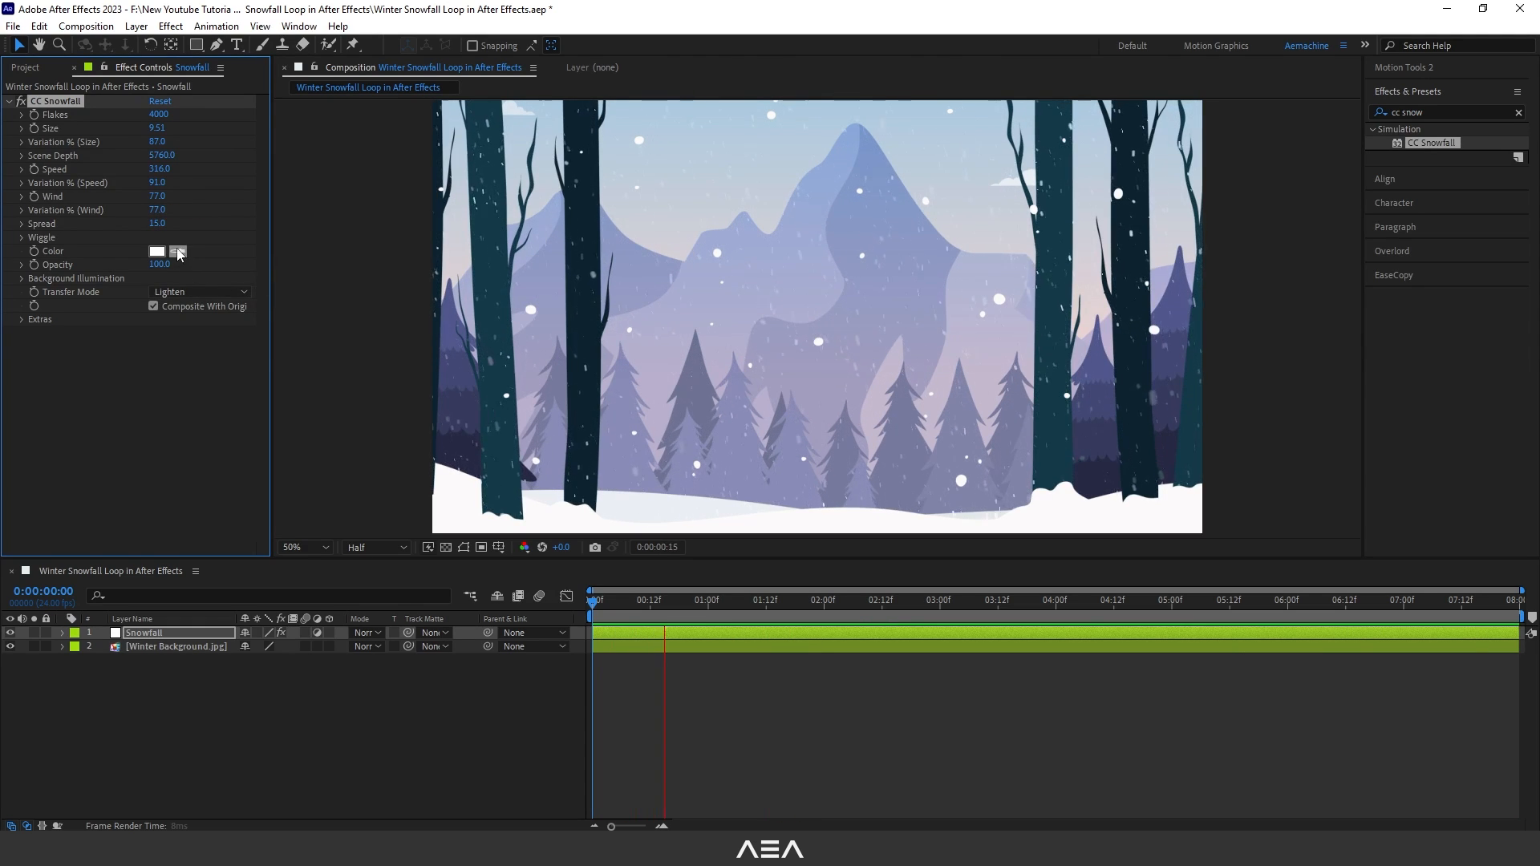
left_click(23, 239)
left_click(22, 239)
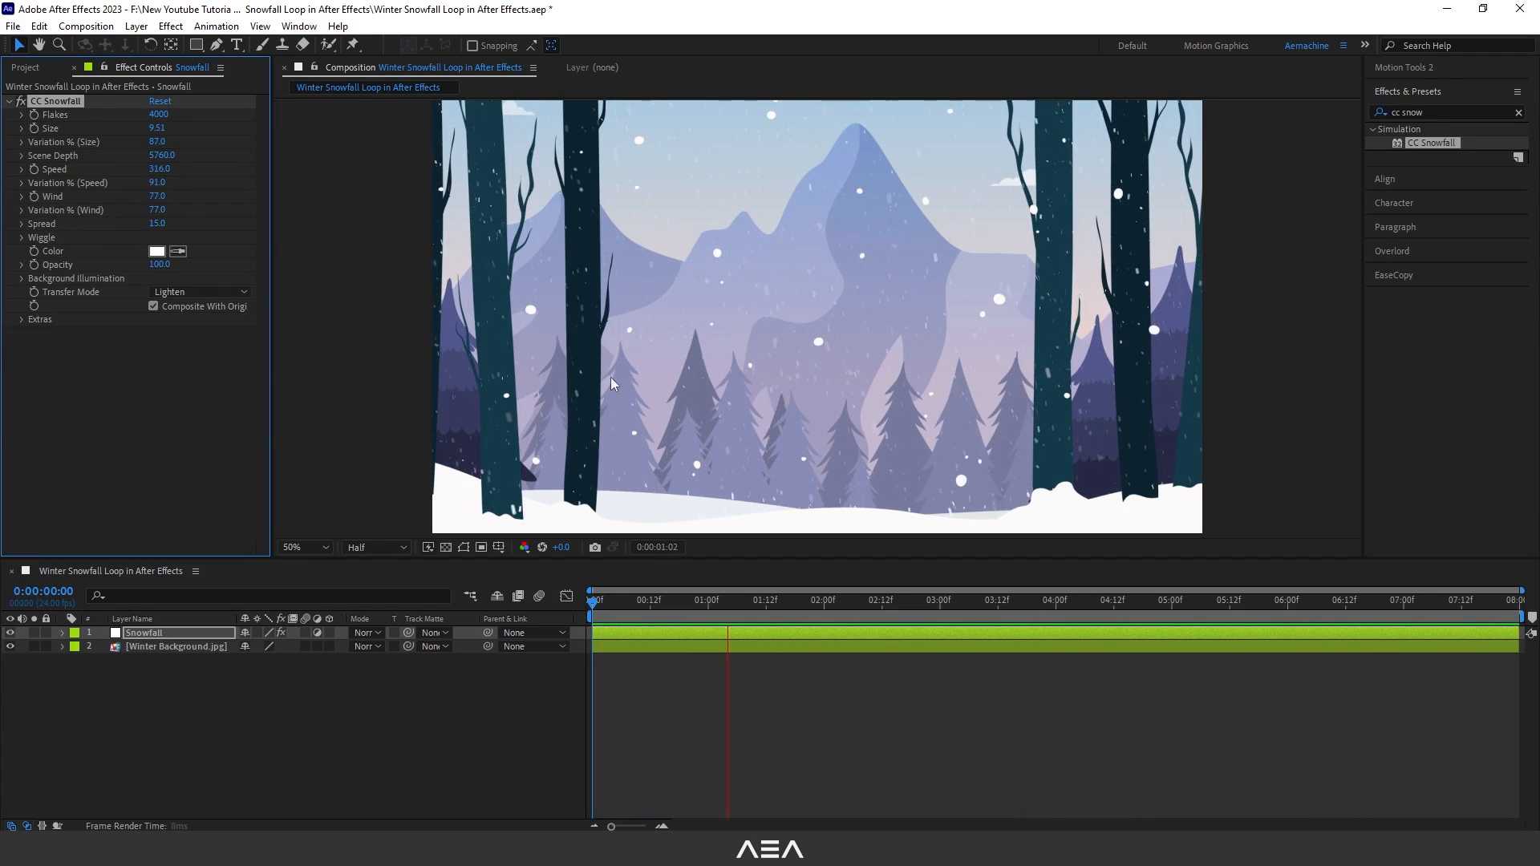
left_click(200, 716)
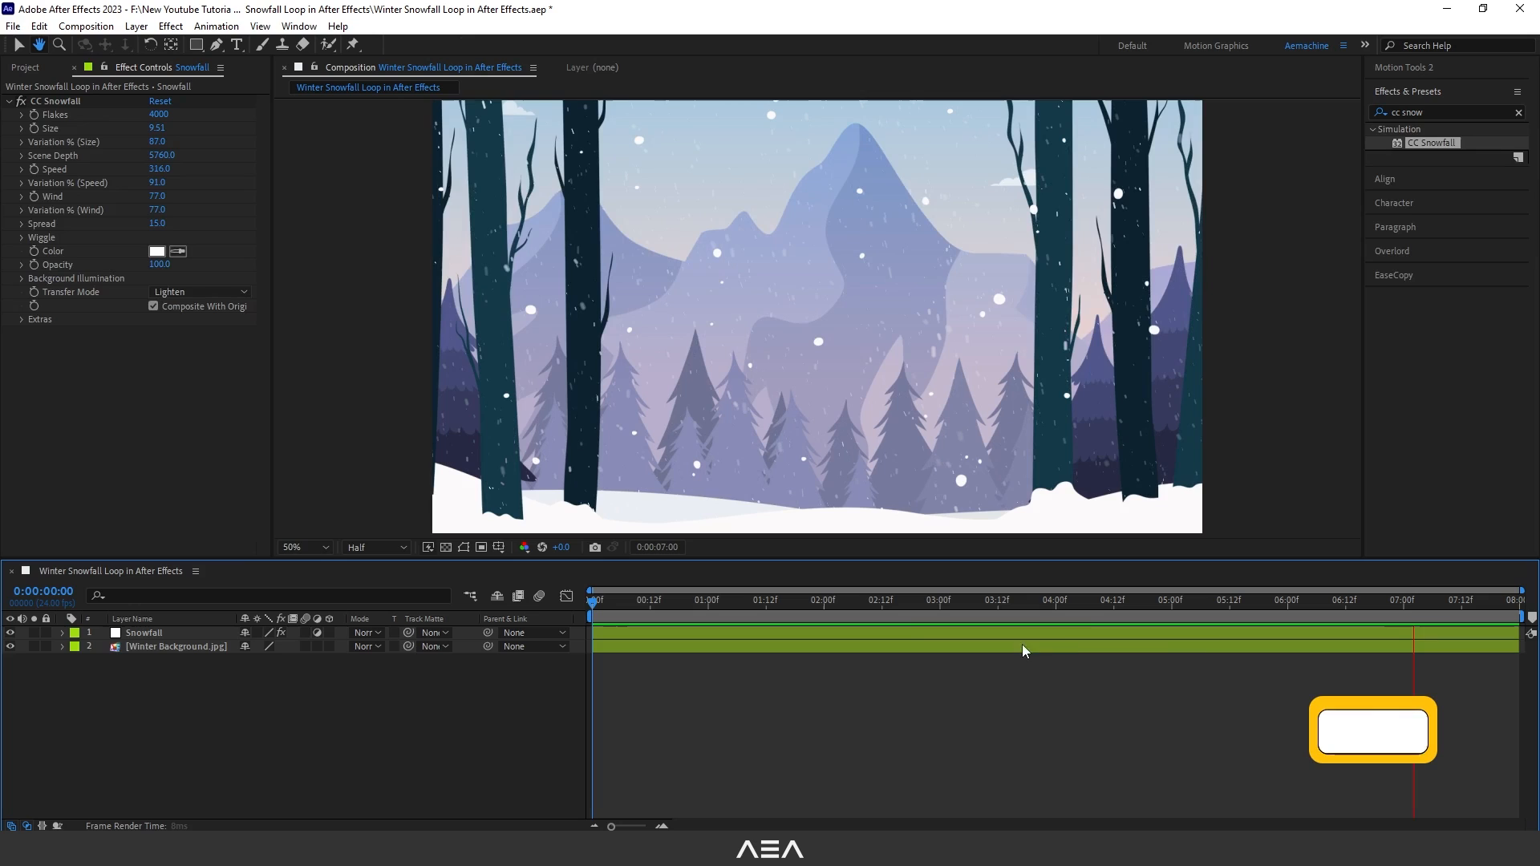
- End the composition's work area at 6 seconds and return the playhead to the start
left_click(1157, 602)
left_click_drag(1158, 603, 1287, 624)
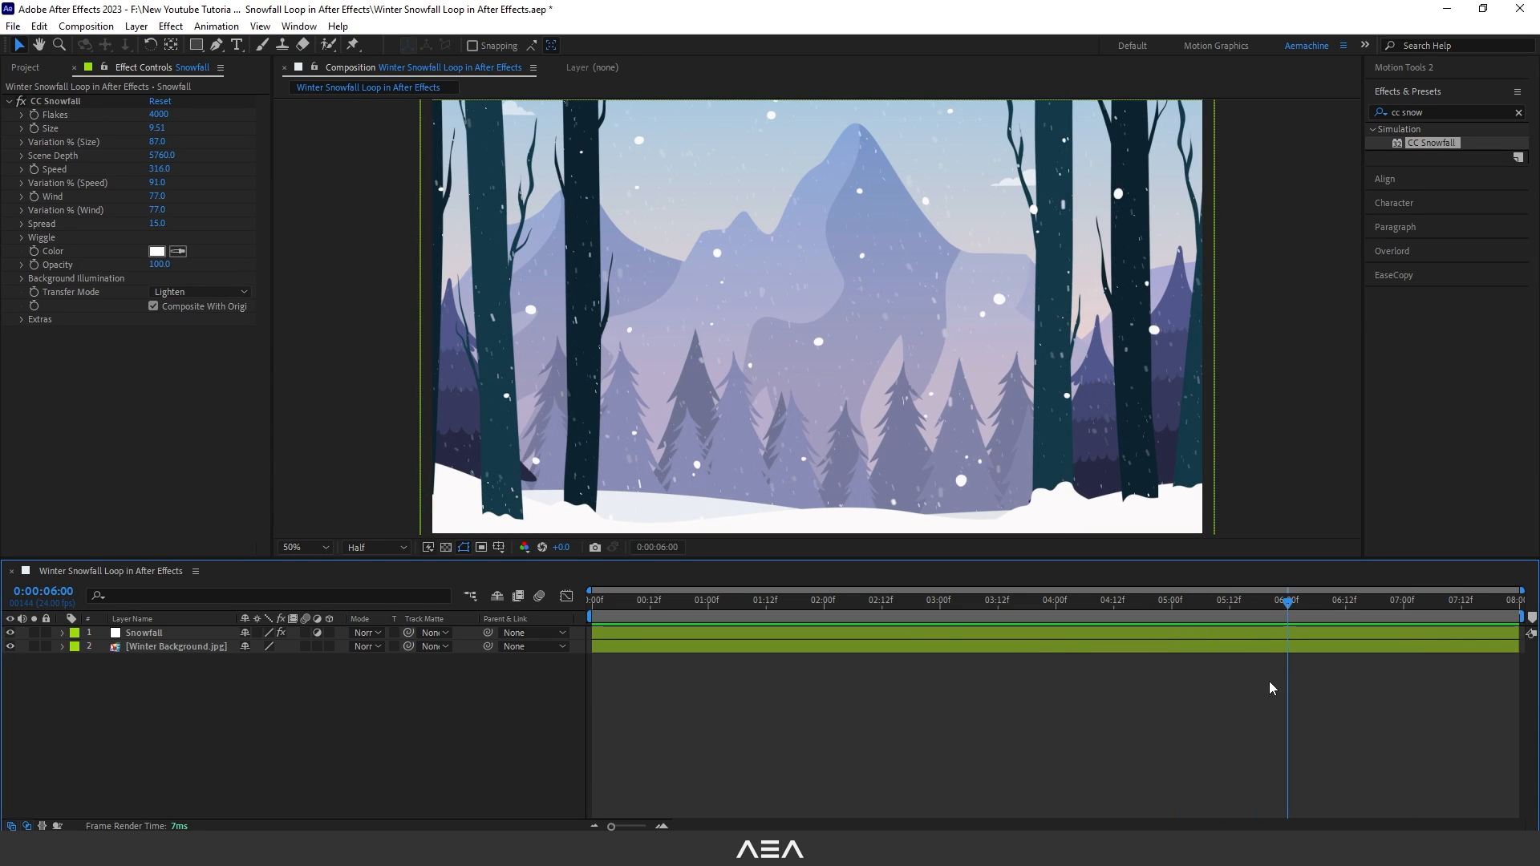
key("n")
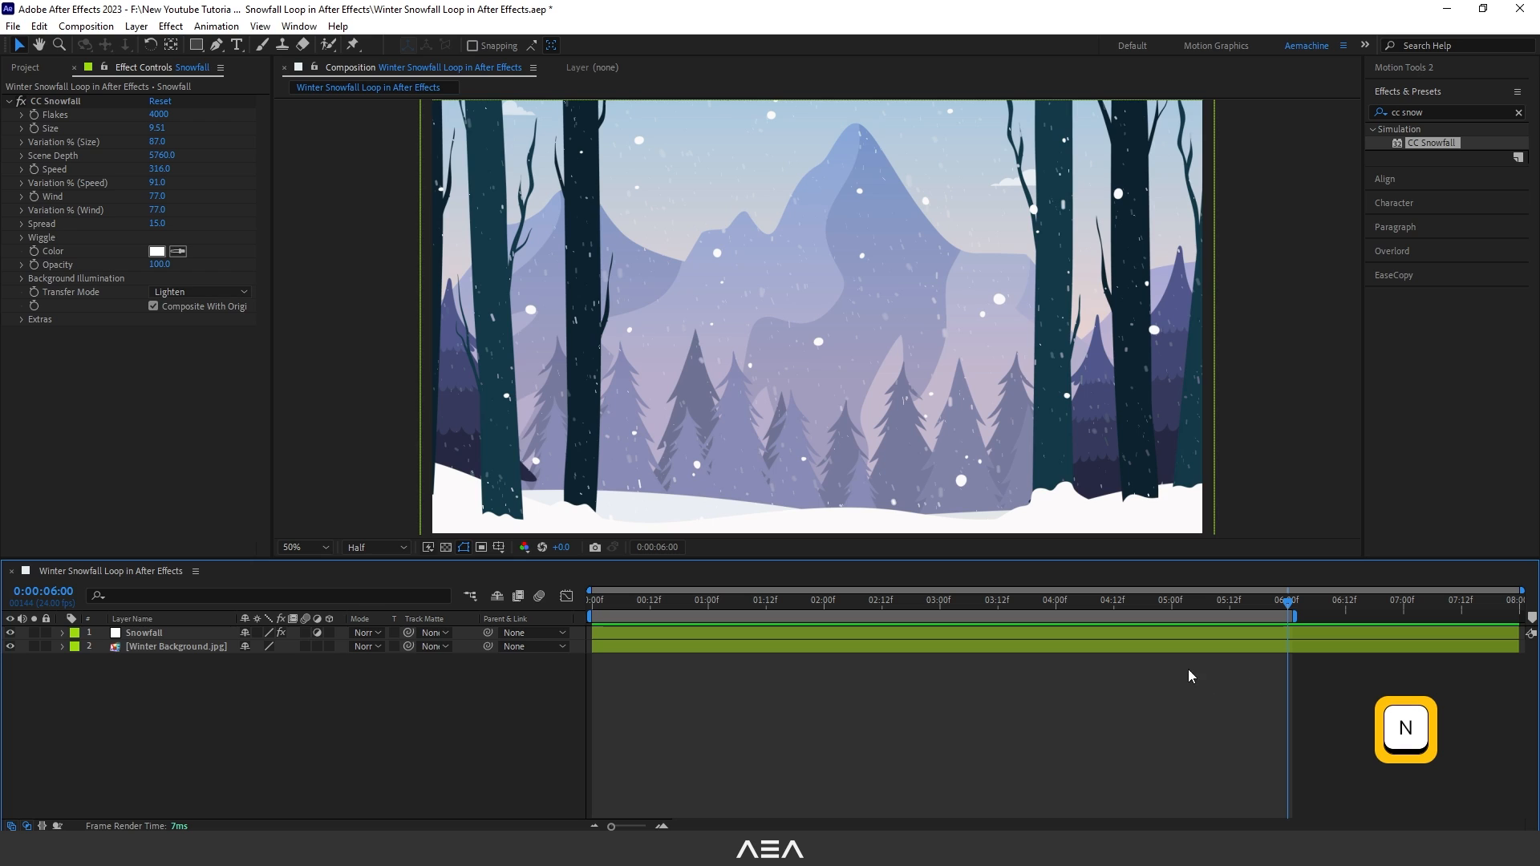
left_click_drag(646, 601, 592, 602)
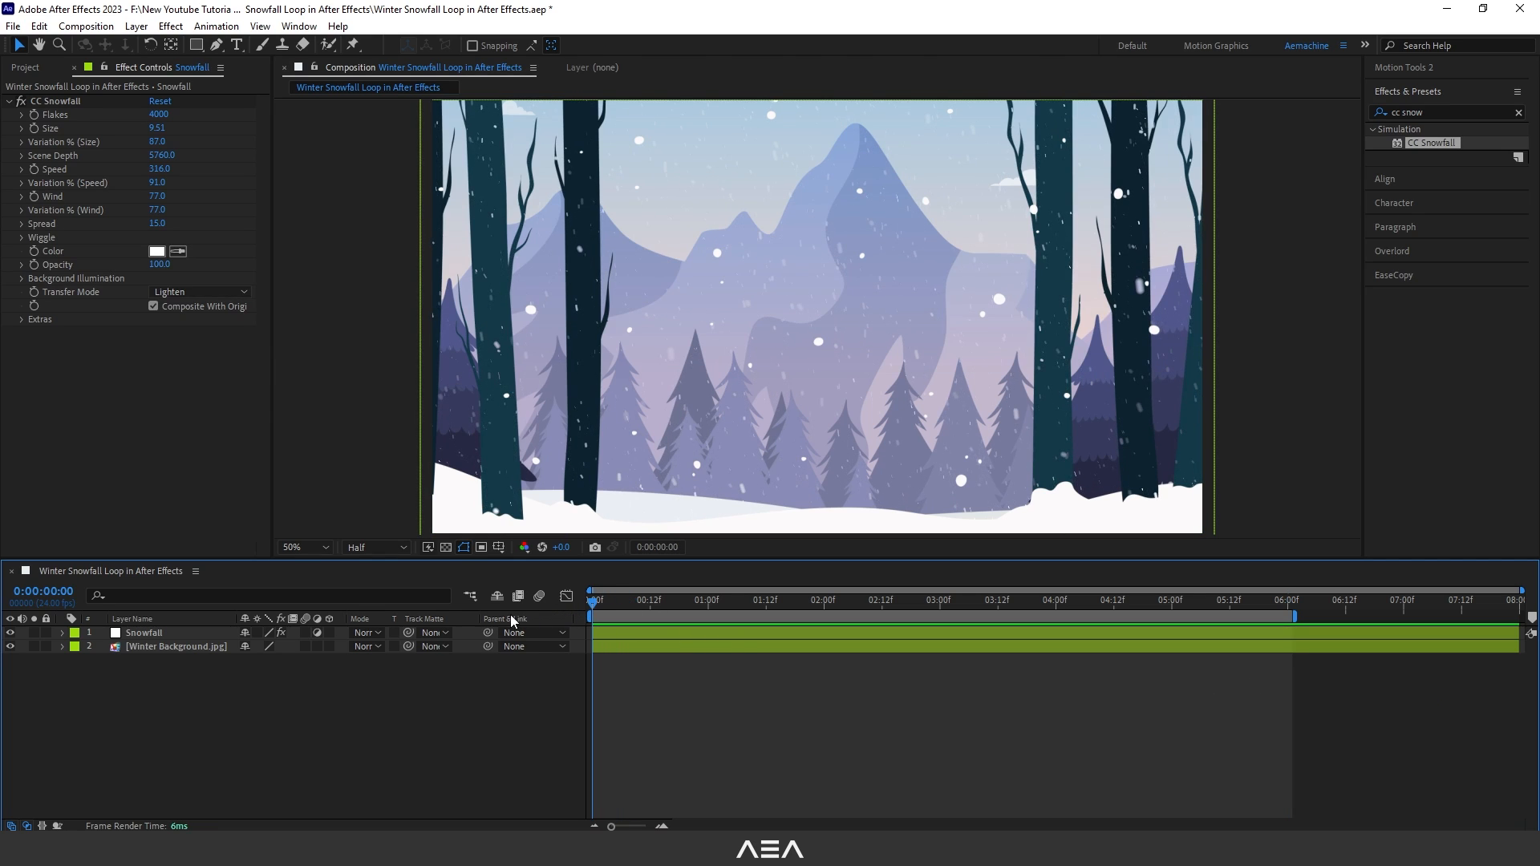
- Add layer markers to the Snowfall adjustment layer at its start and at 1 second
left_click(163, 633)
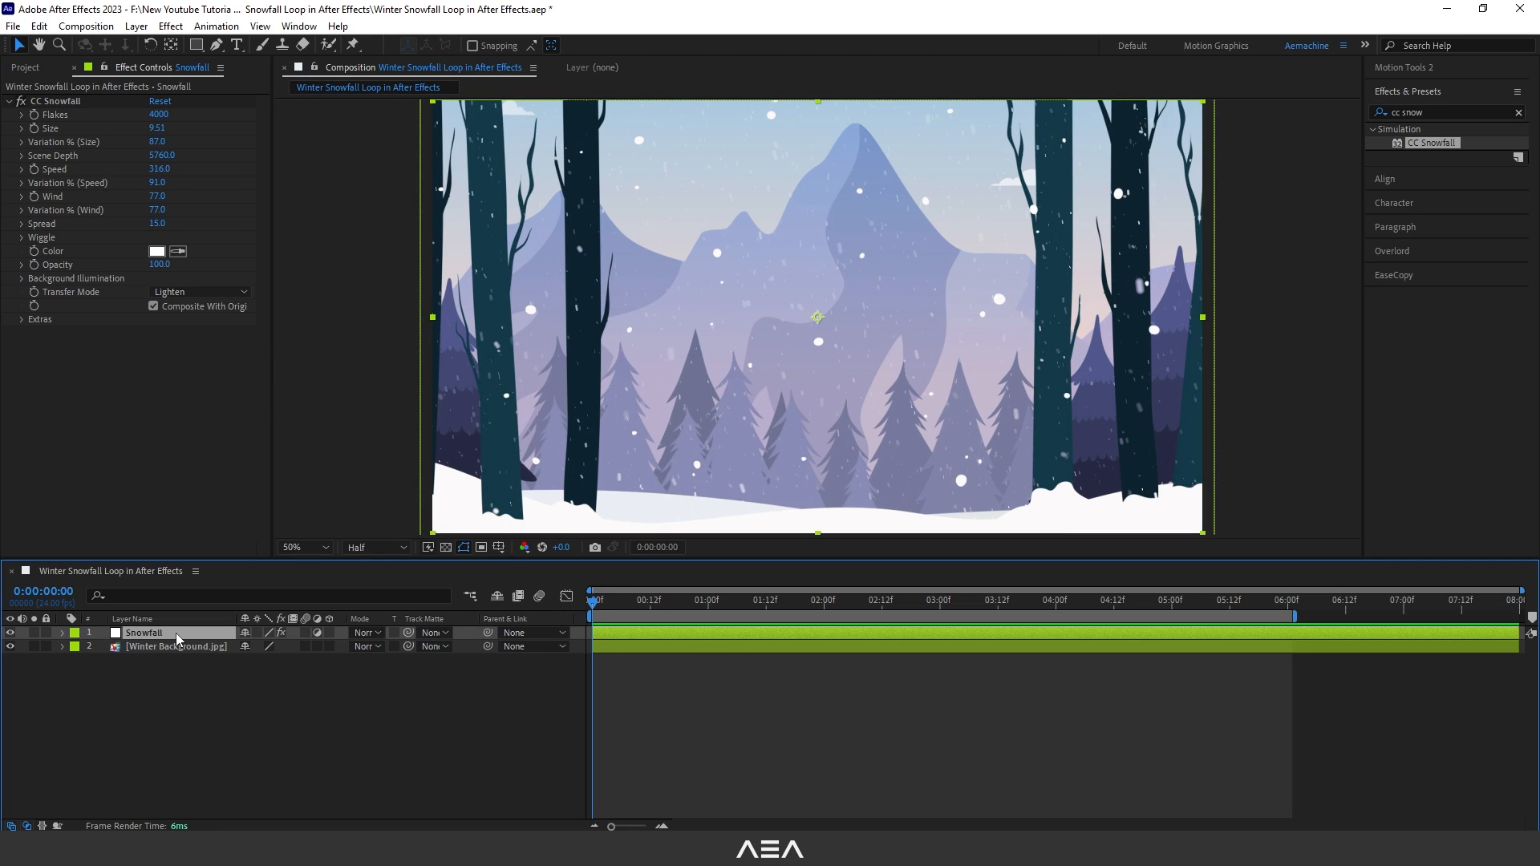
right_click(173, 633)
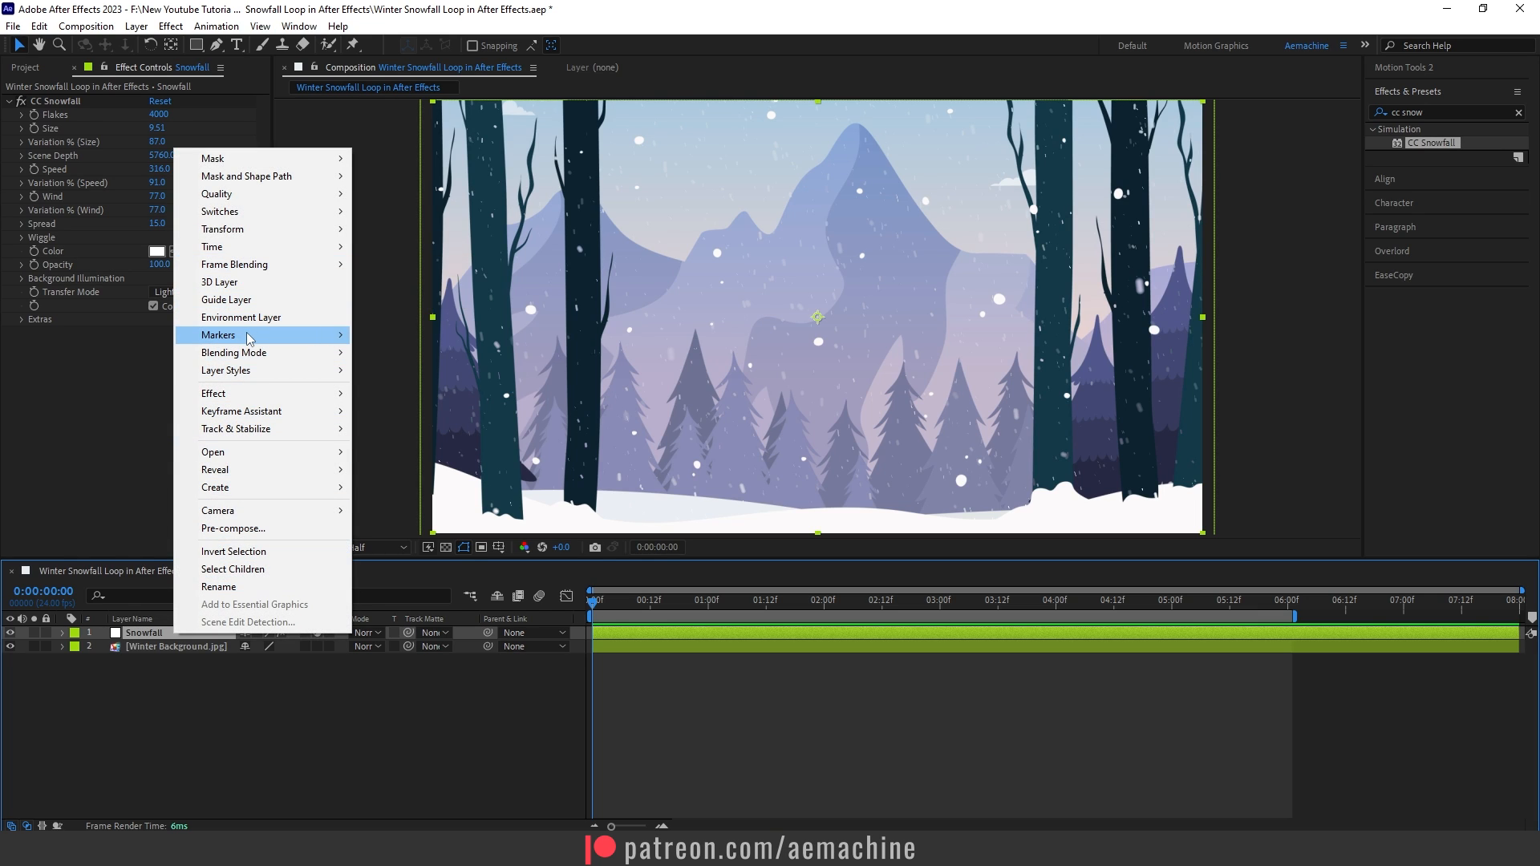
mouse_move(247, 335)
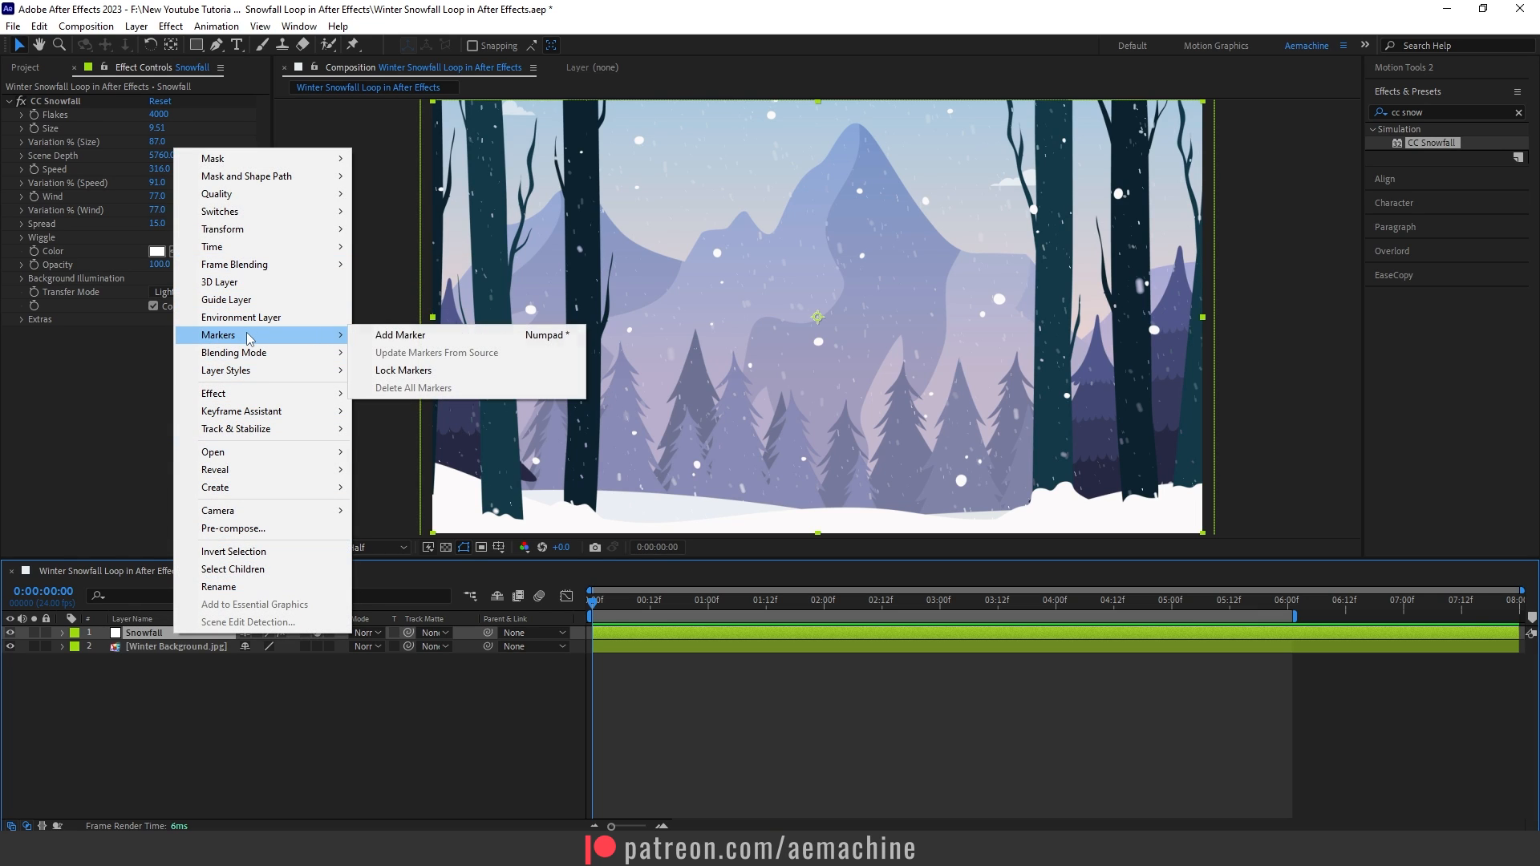
left_click(390, 341)
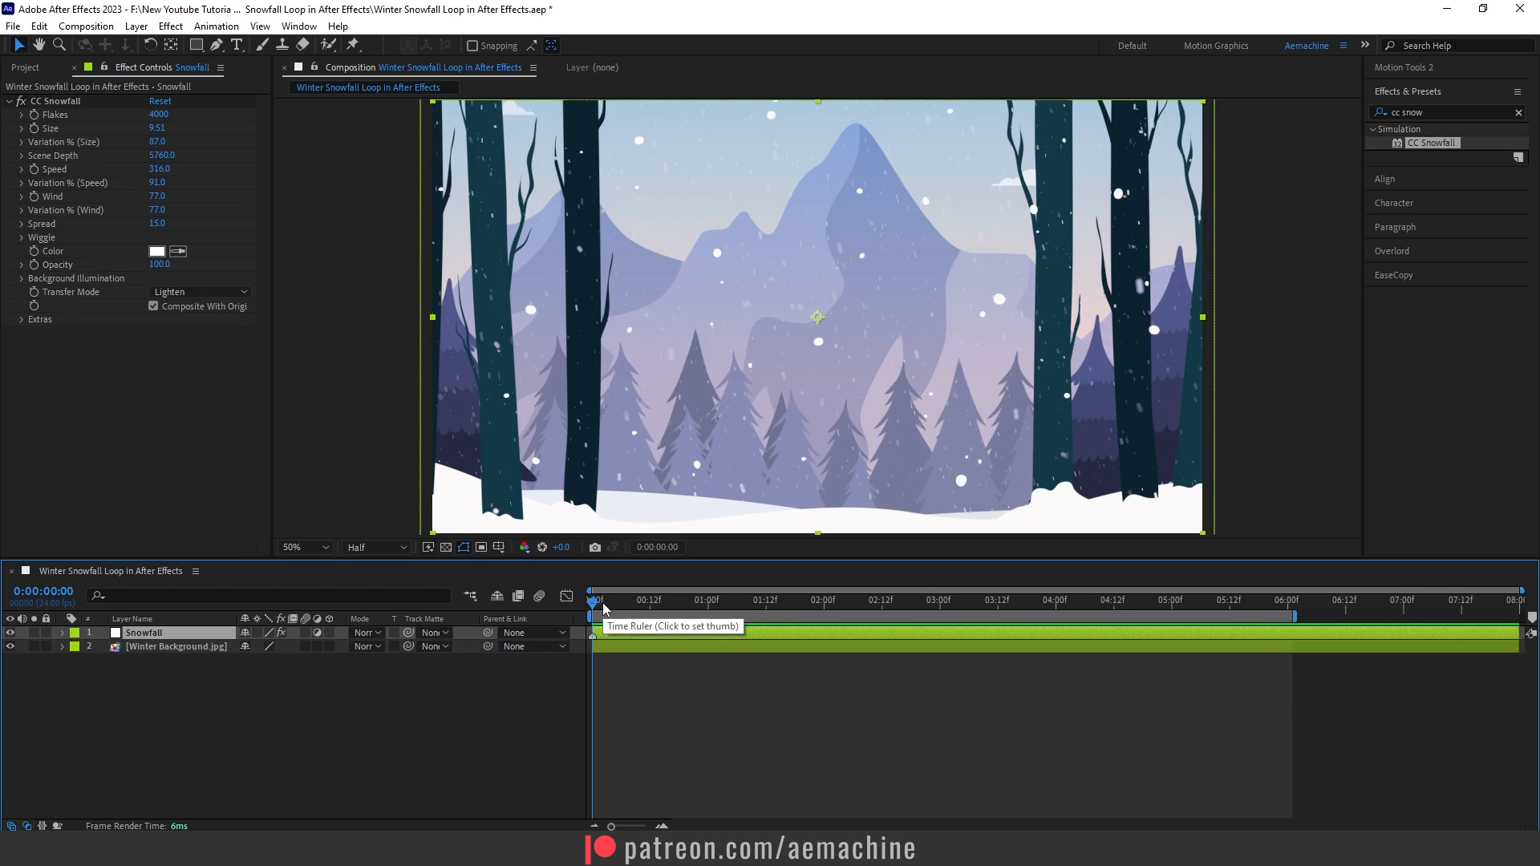
left_click_drag(603, 603, 710, 615)
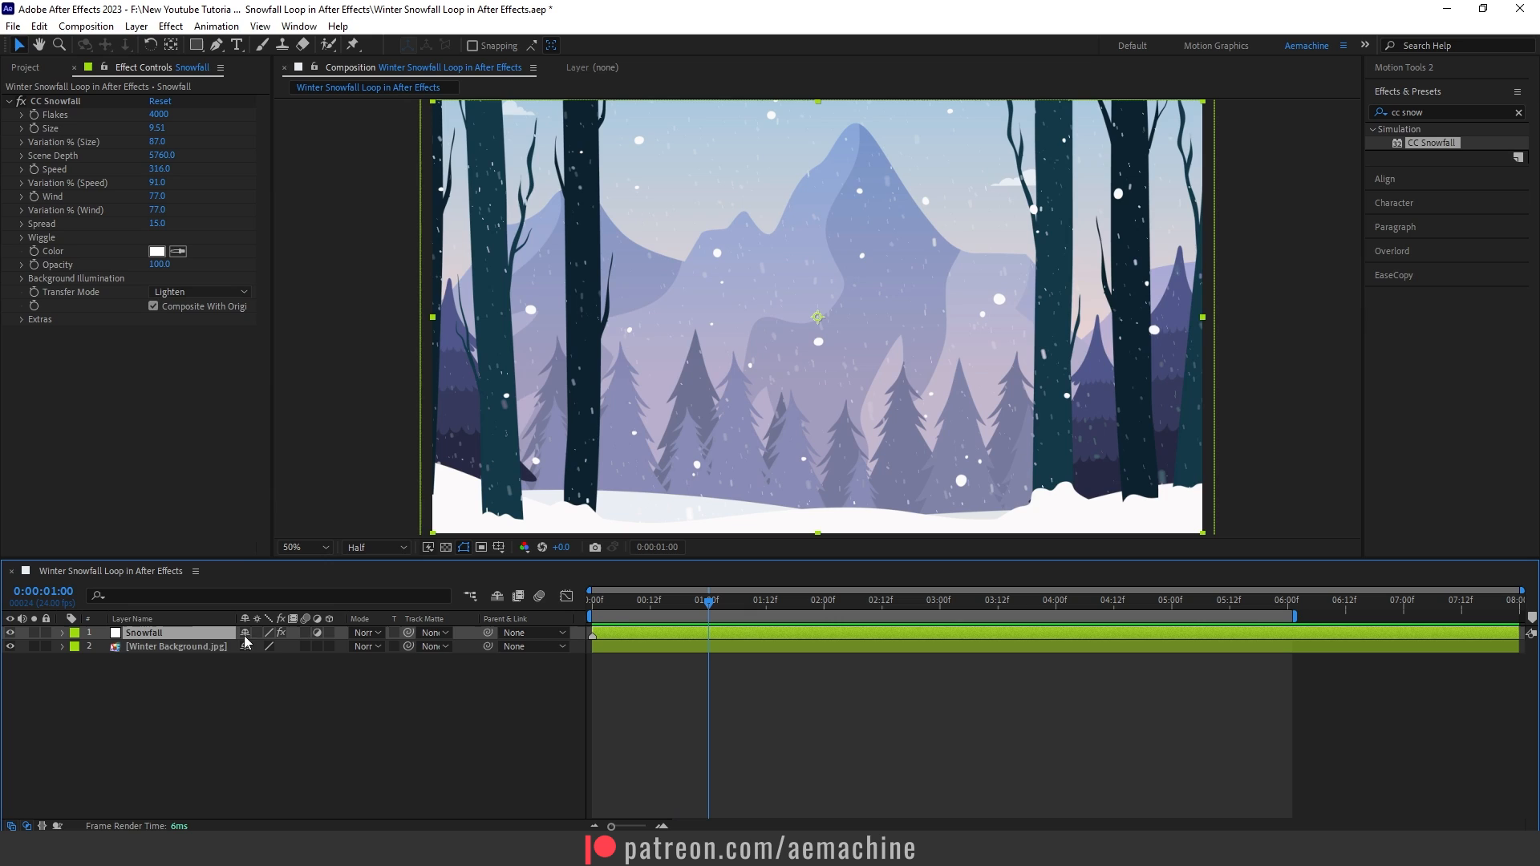
right_click(196, 634)
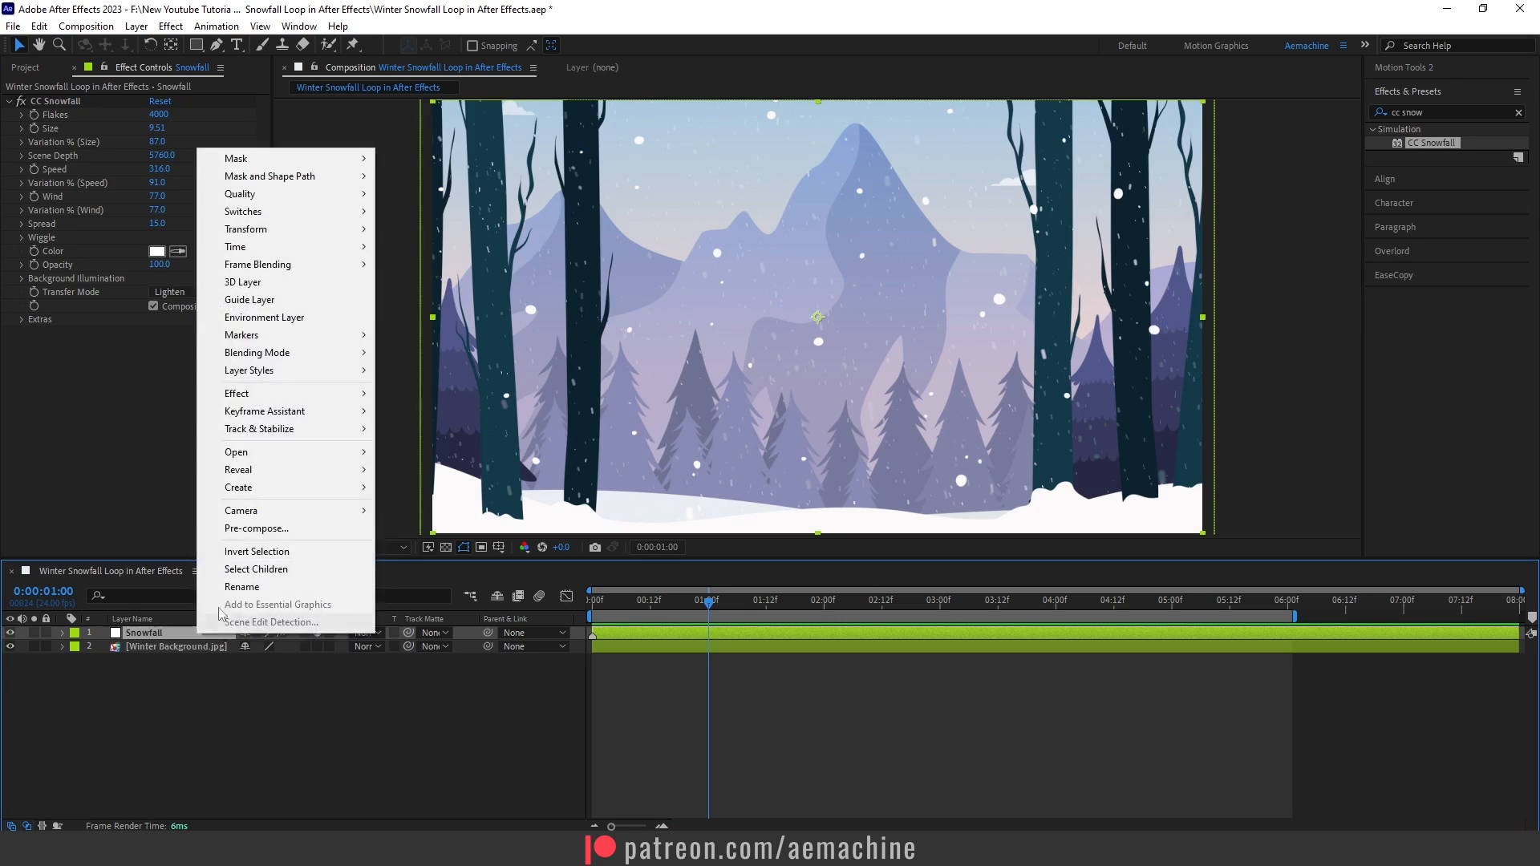
mouse_move(311, 340)
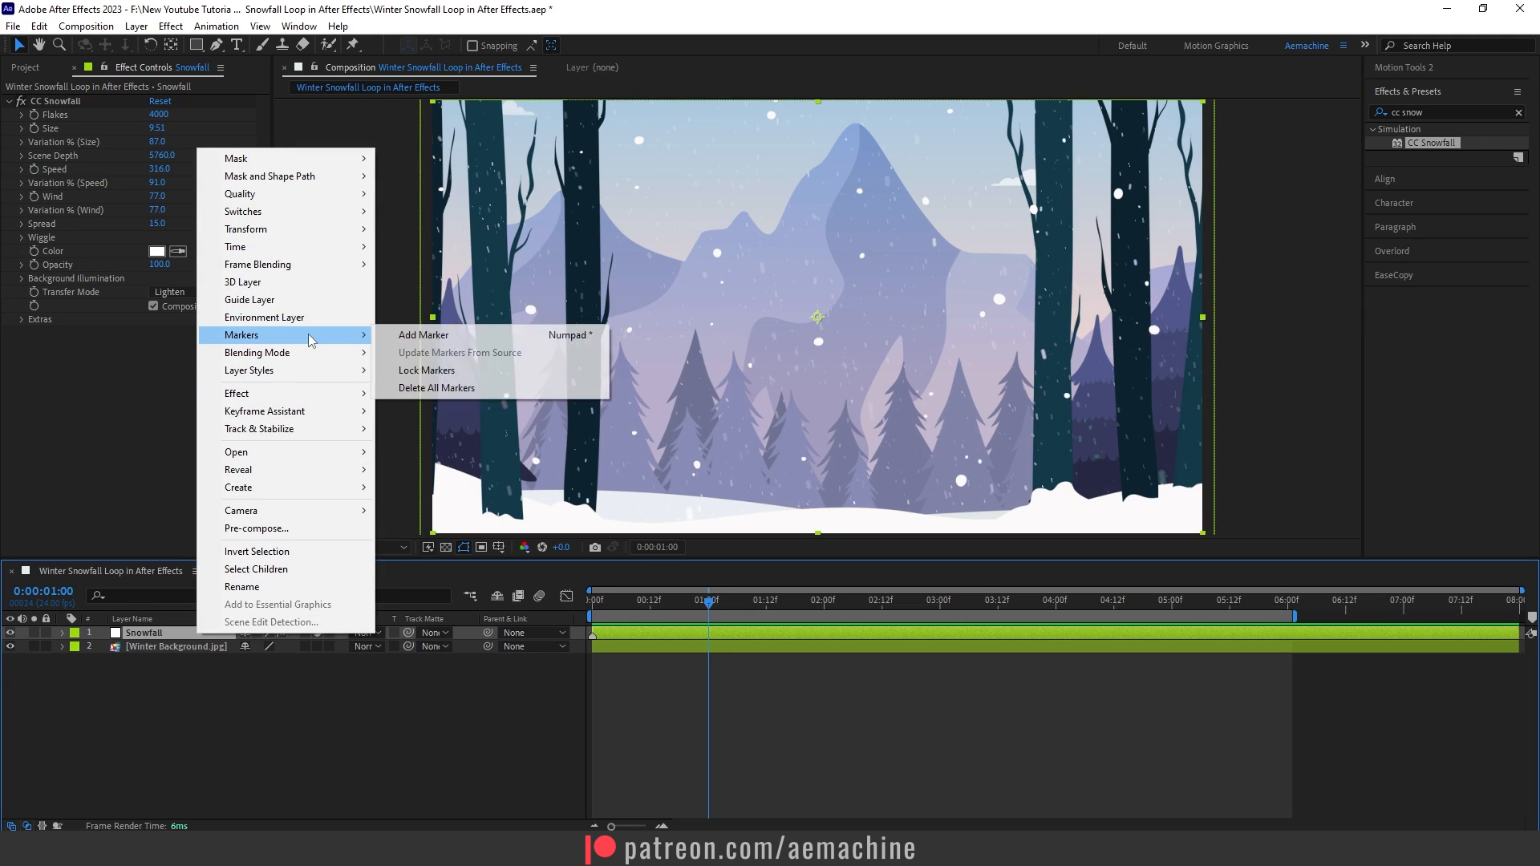
left_click(423, 336)
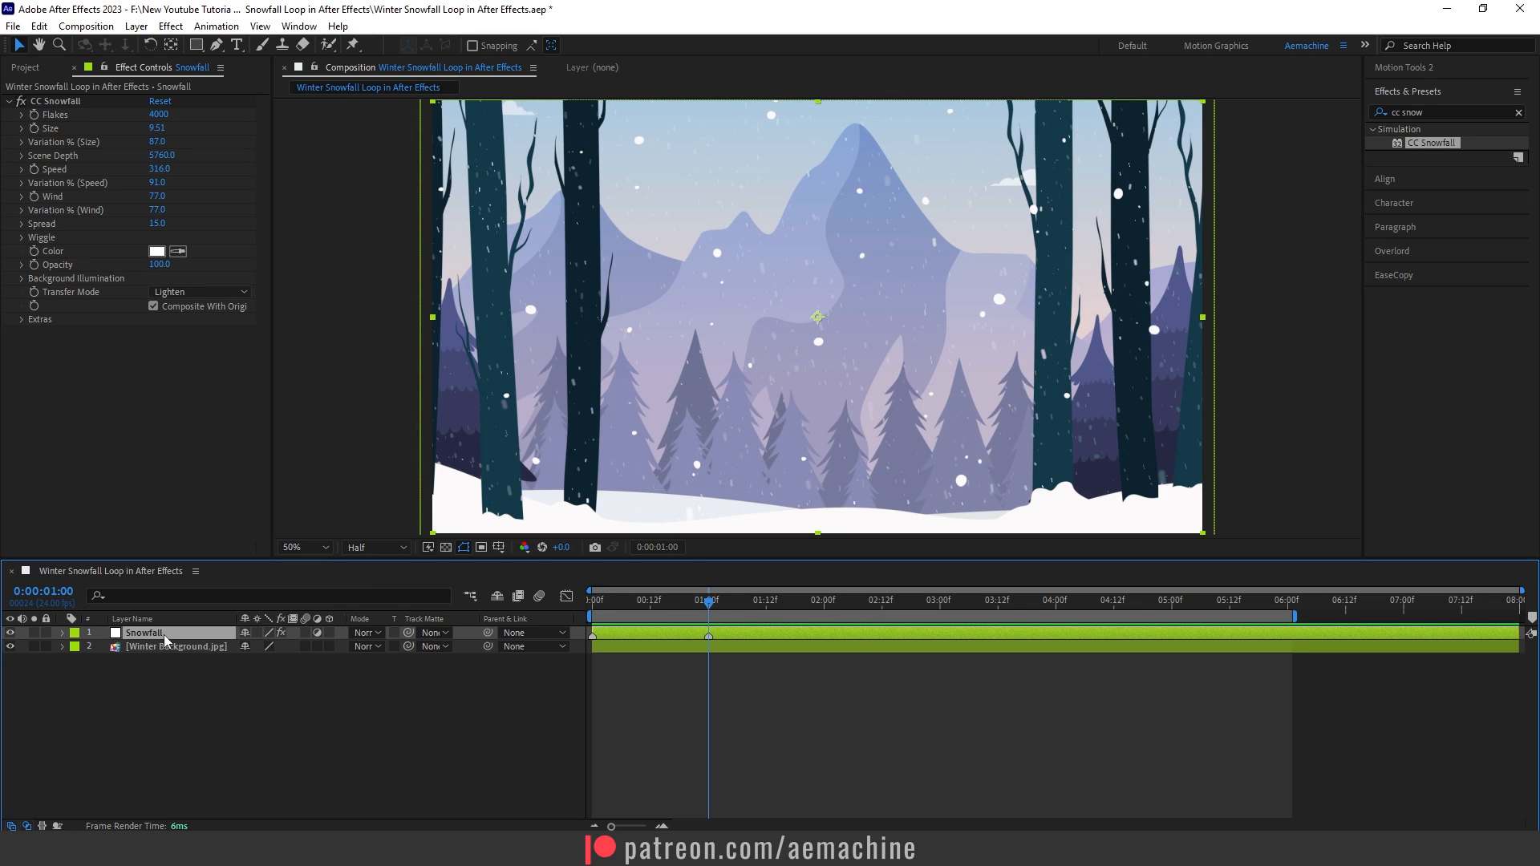
- Duplicate the Snowfall layer and trim the end of the copy to the 1-second marker
key("ctrl")
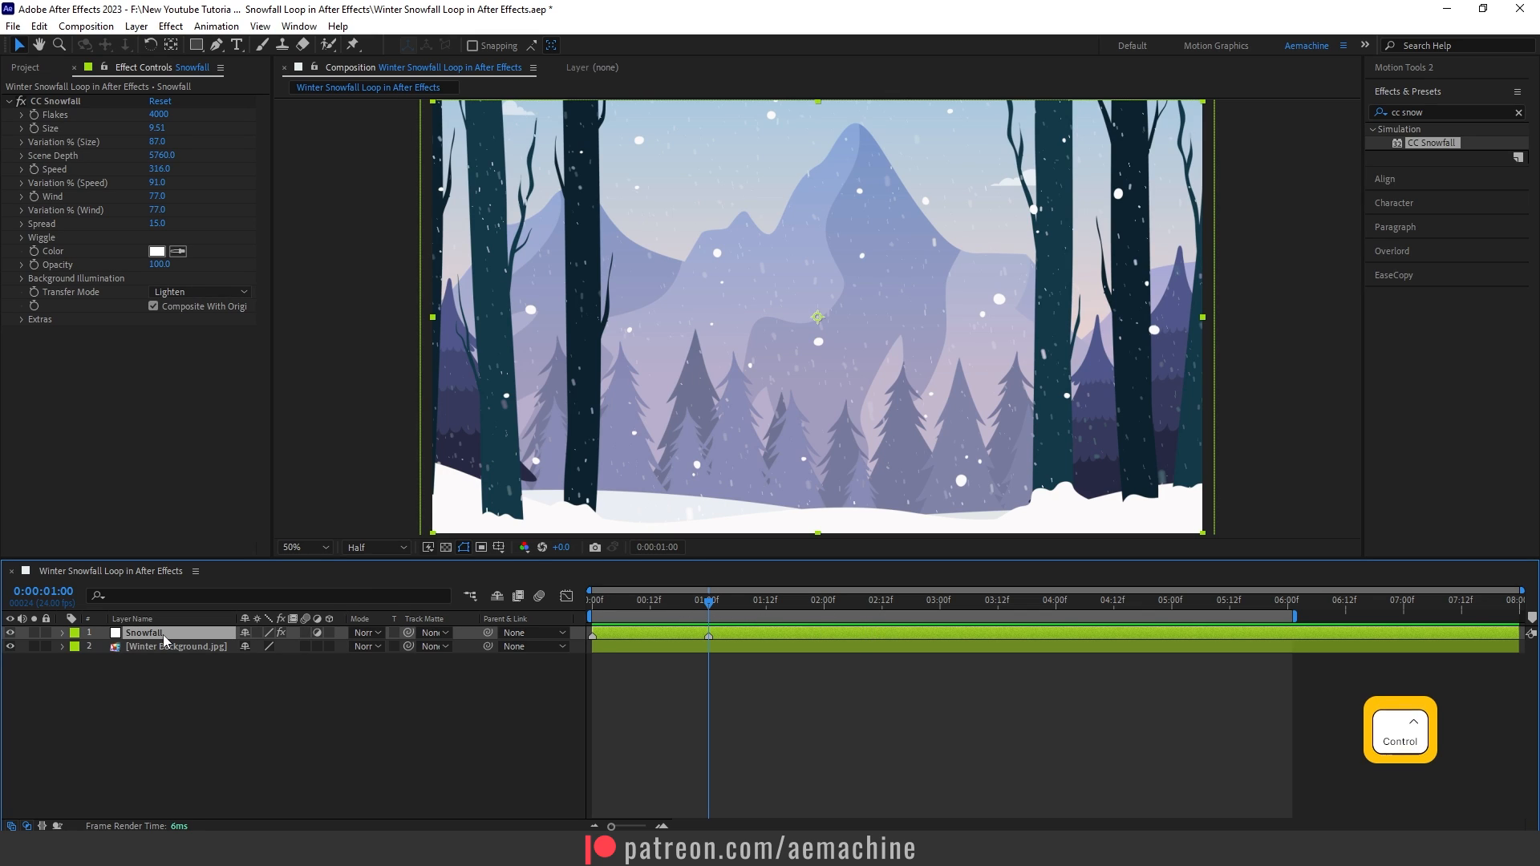
key("ctrl+d")
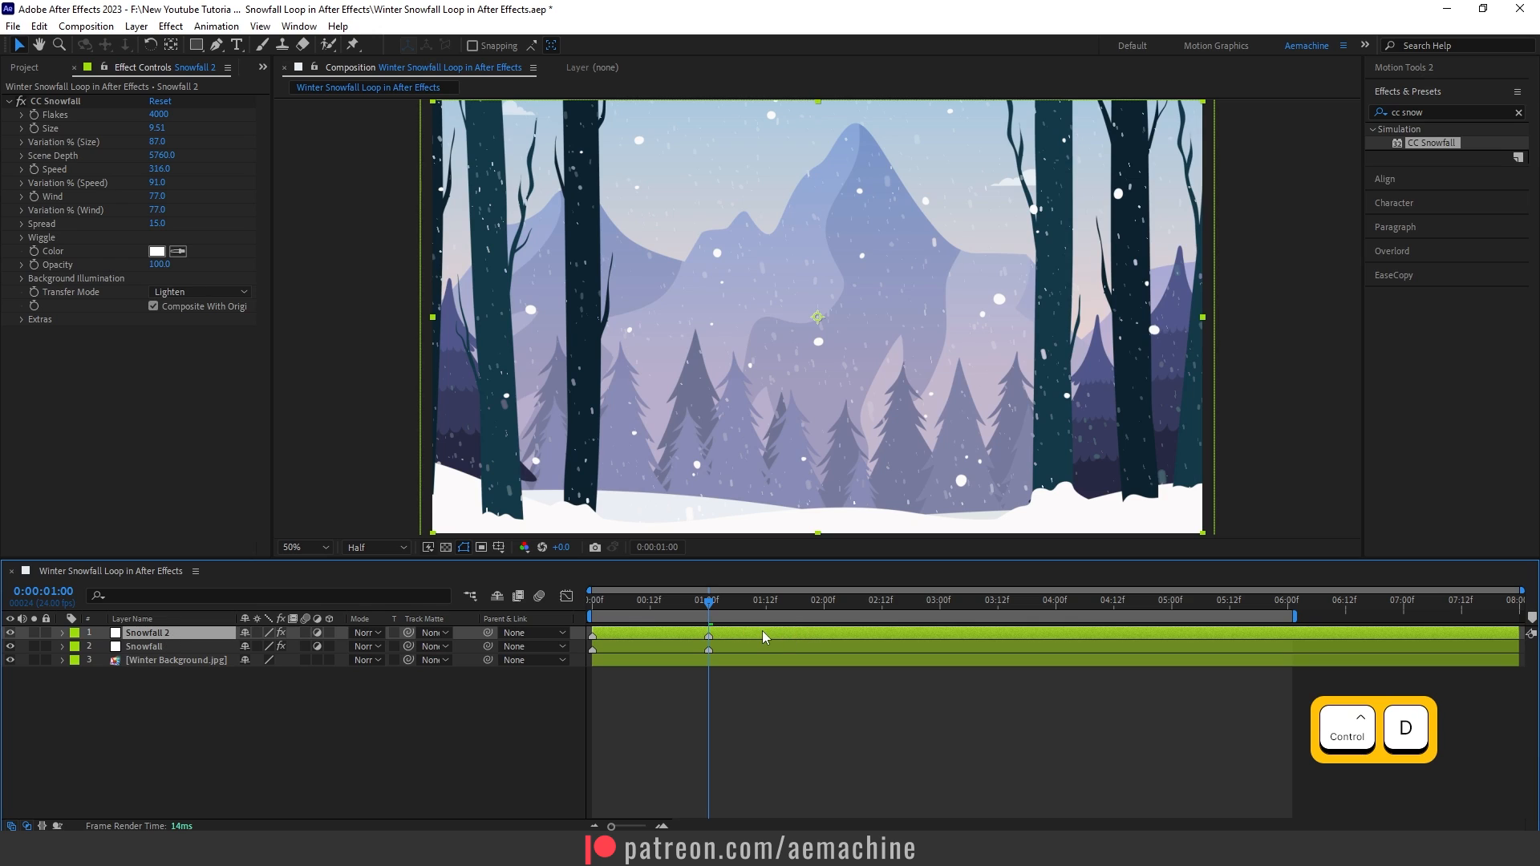
left_click_drag(1518, 632, 709, 657)
key("ctrl+z")
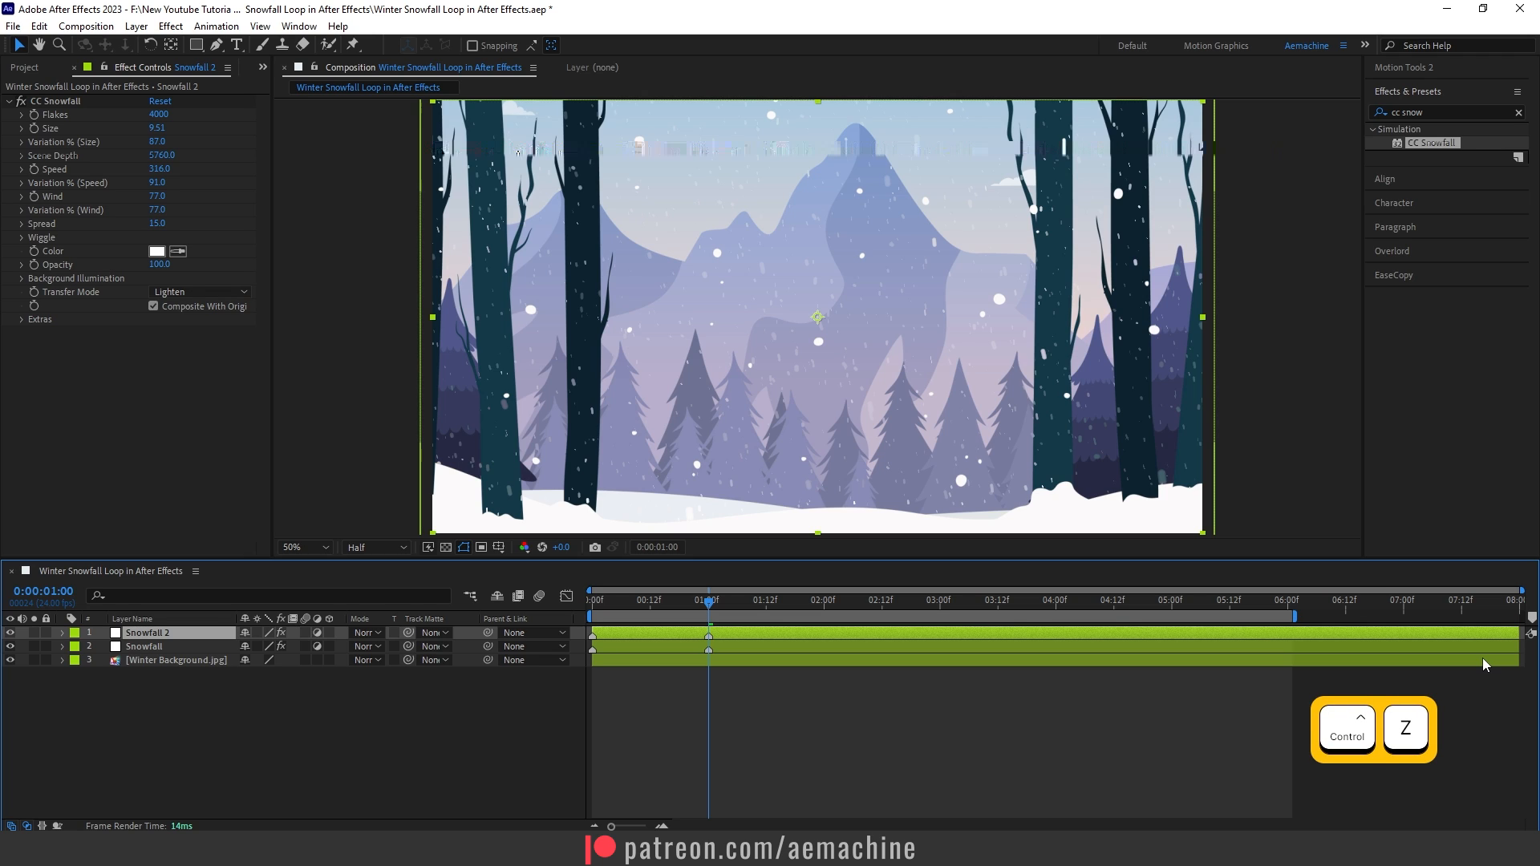
key("alt")
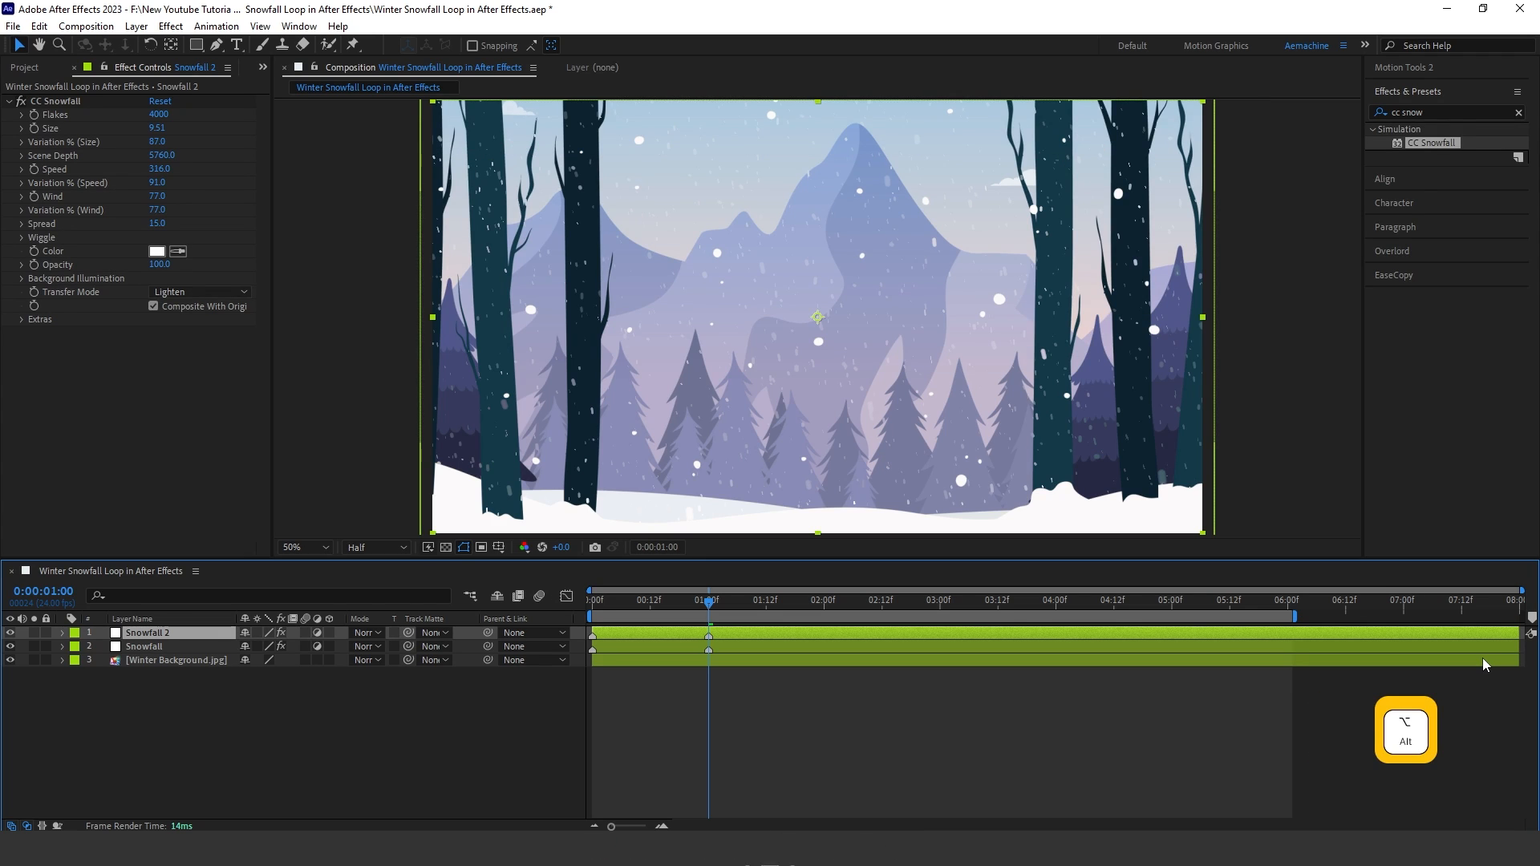
key("alt+bracketright")
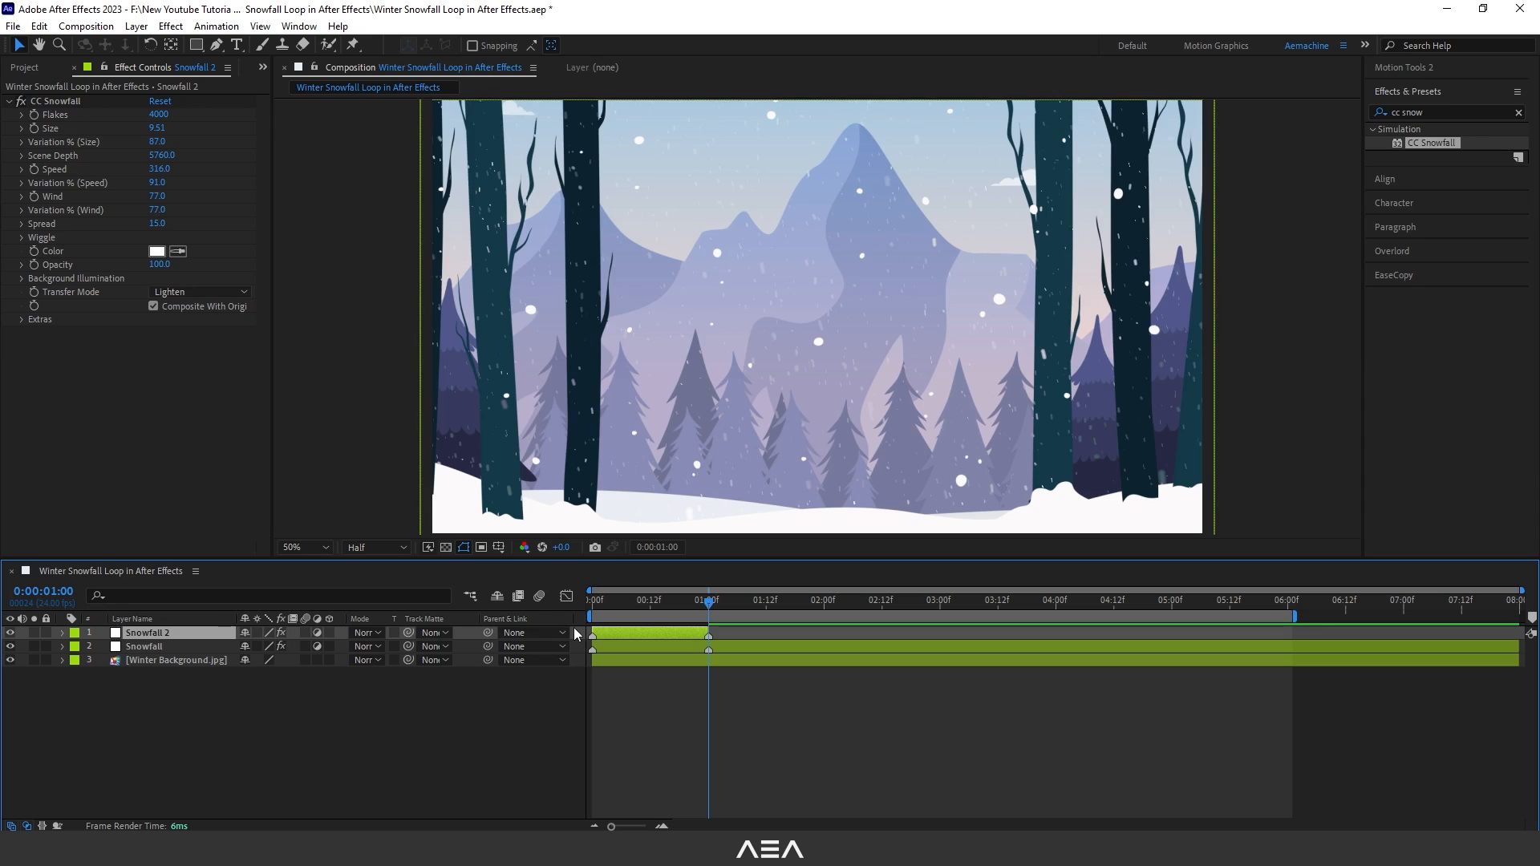
- Move the trimmed snowfall copy to the end of the work area and place the playhead at its start, 0:00:05:01
left_click_drag(632, 635, 1215, 647)
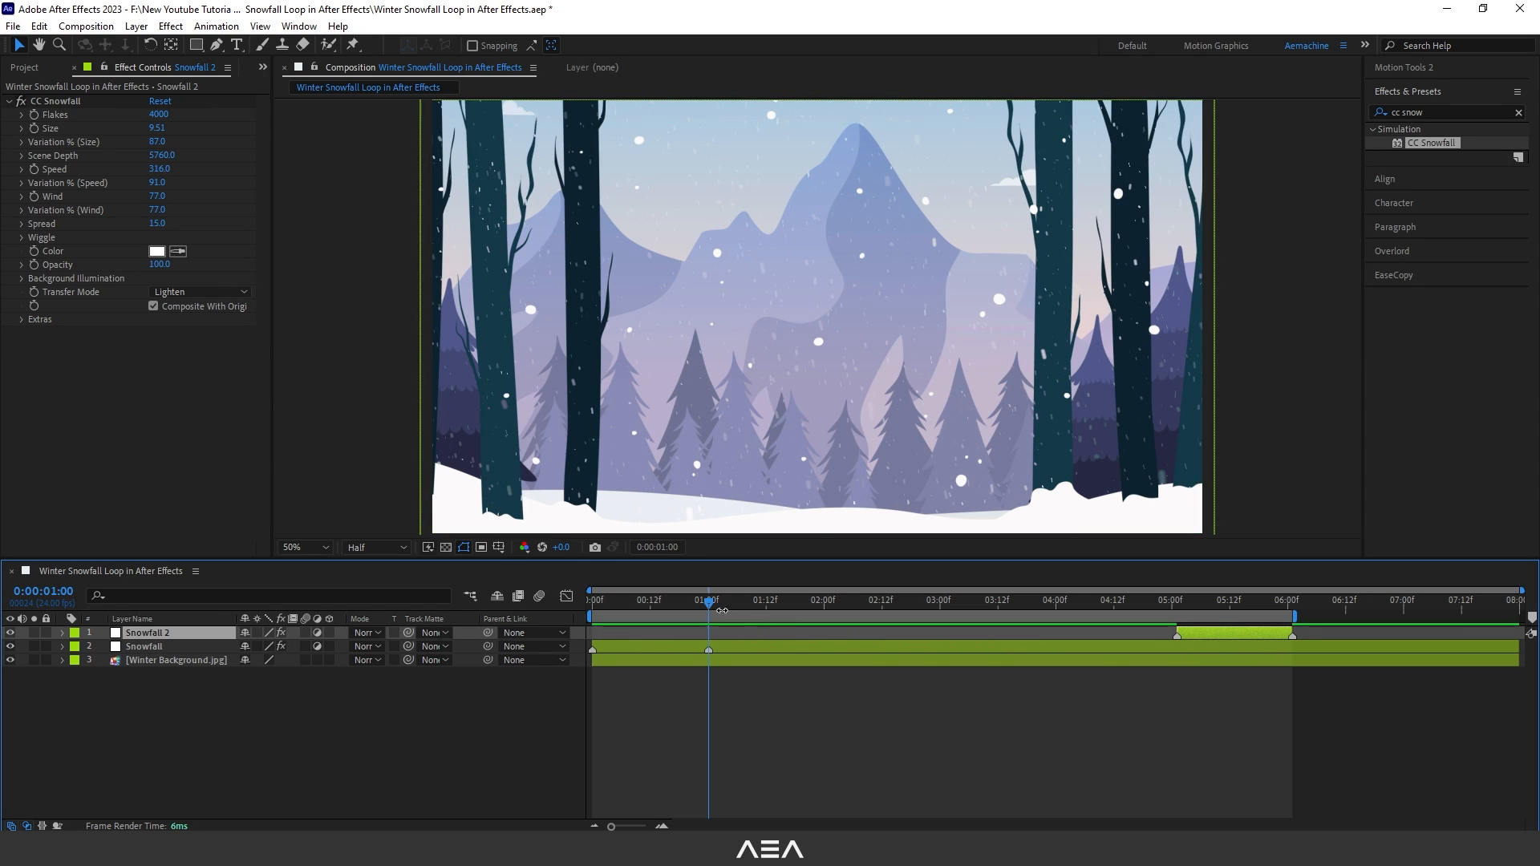
left_click_drag(603, 601, 582, 609)
left_click_drag(1267, 609, 1179, 638)
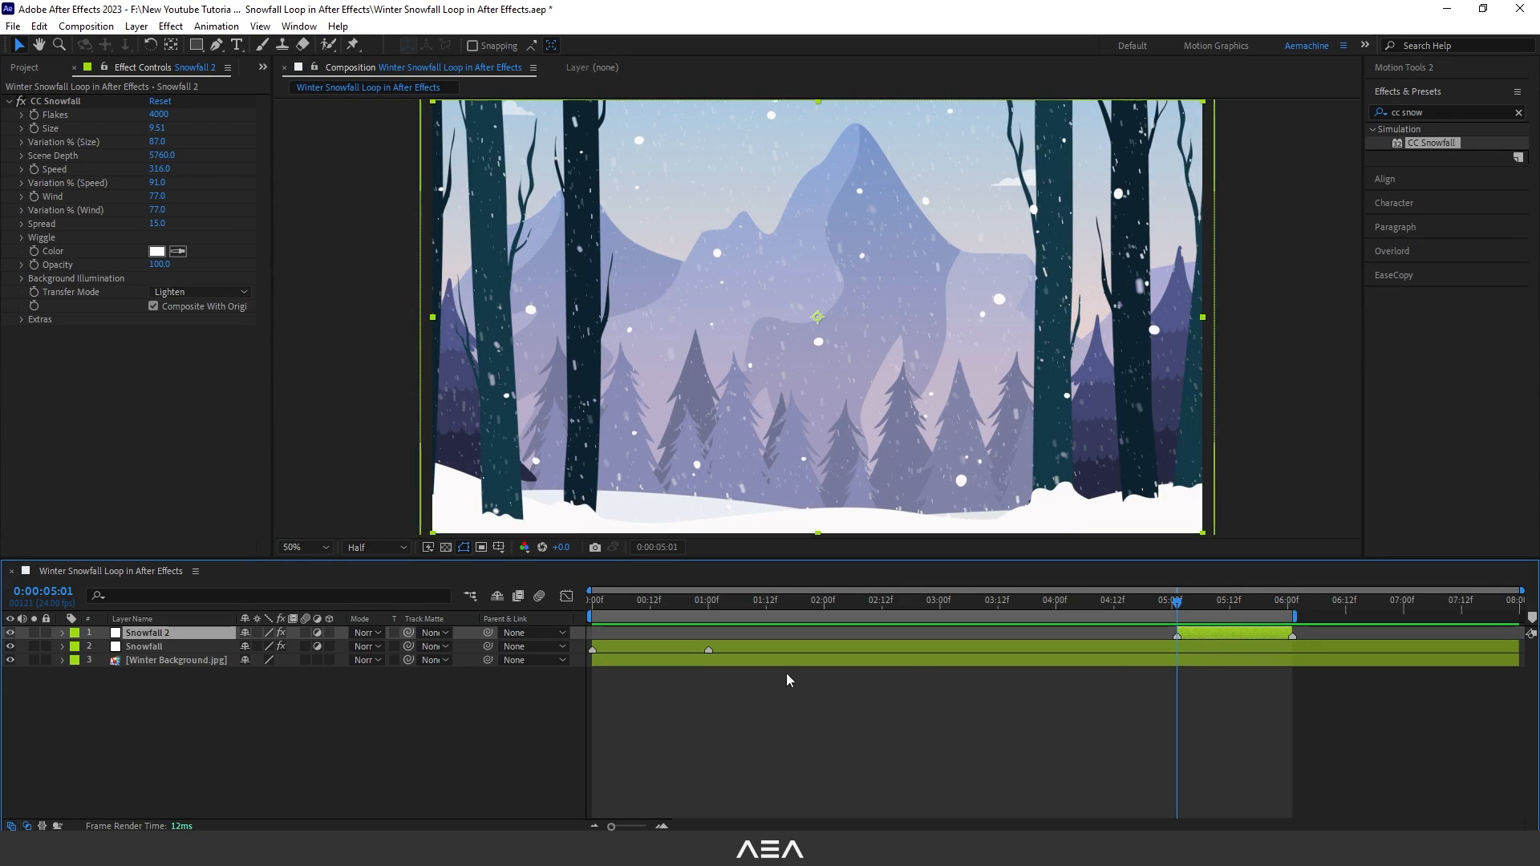
- Keyframe the trimmed copy's layer opacity from 0% at 0:00:05:01 to 100% at 0:00:06:01
key("t")
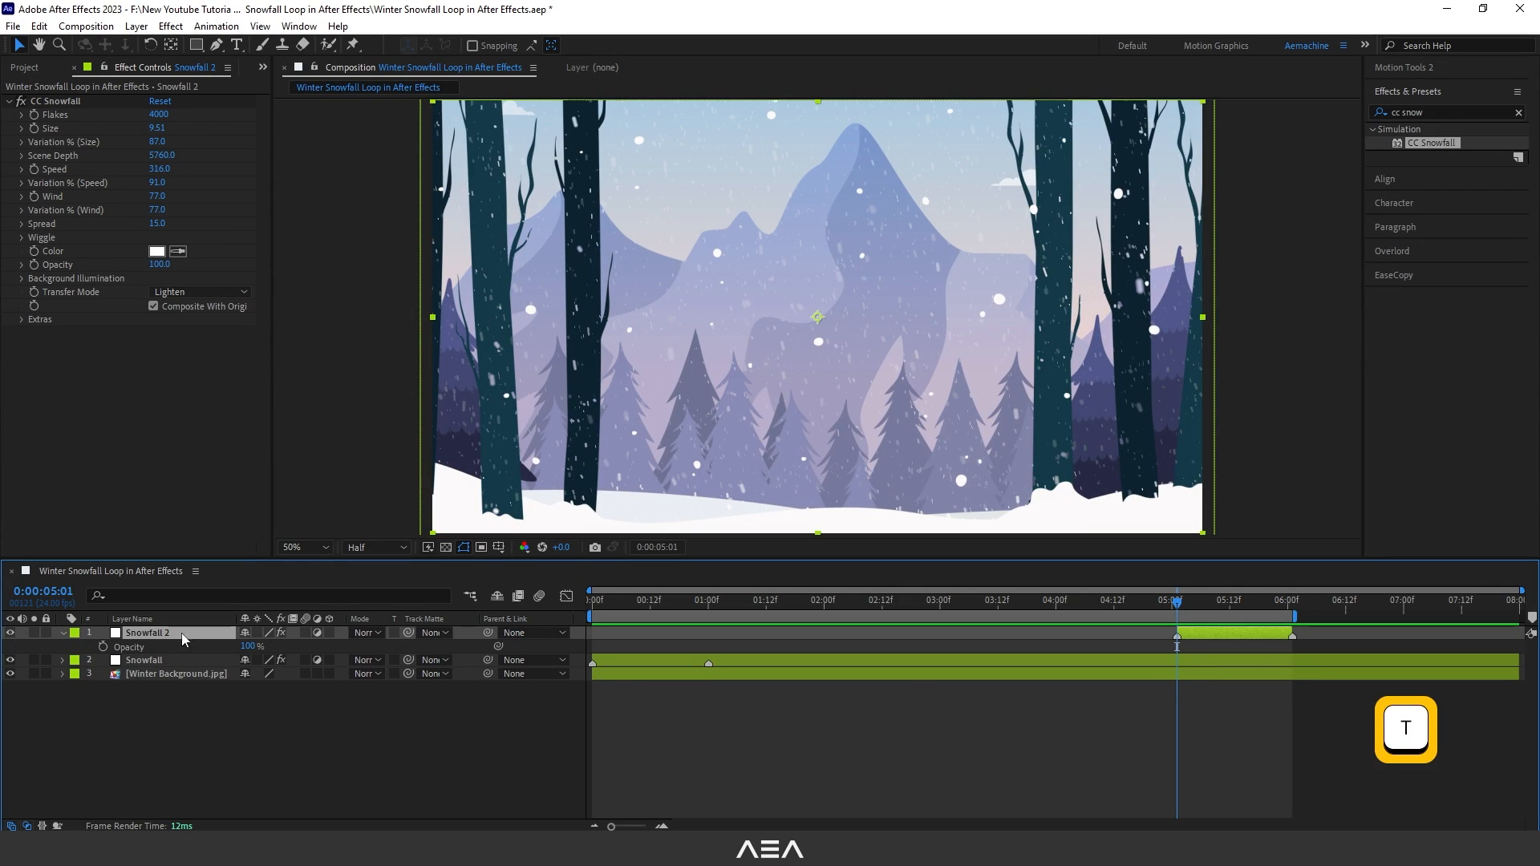
left_click(102, 647)
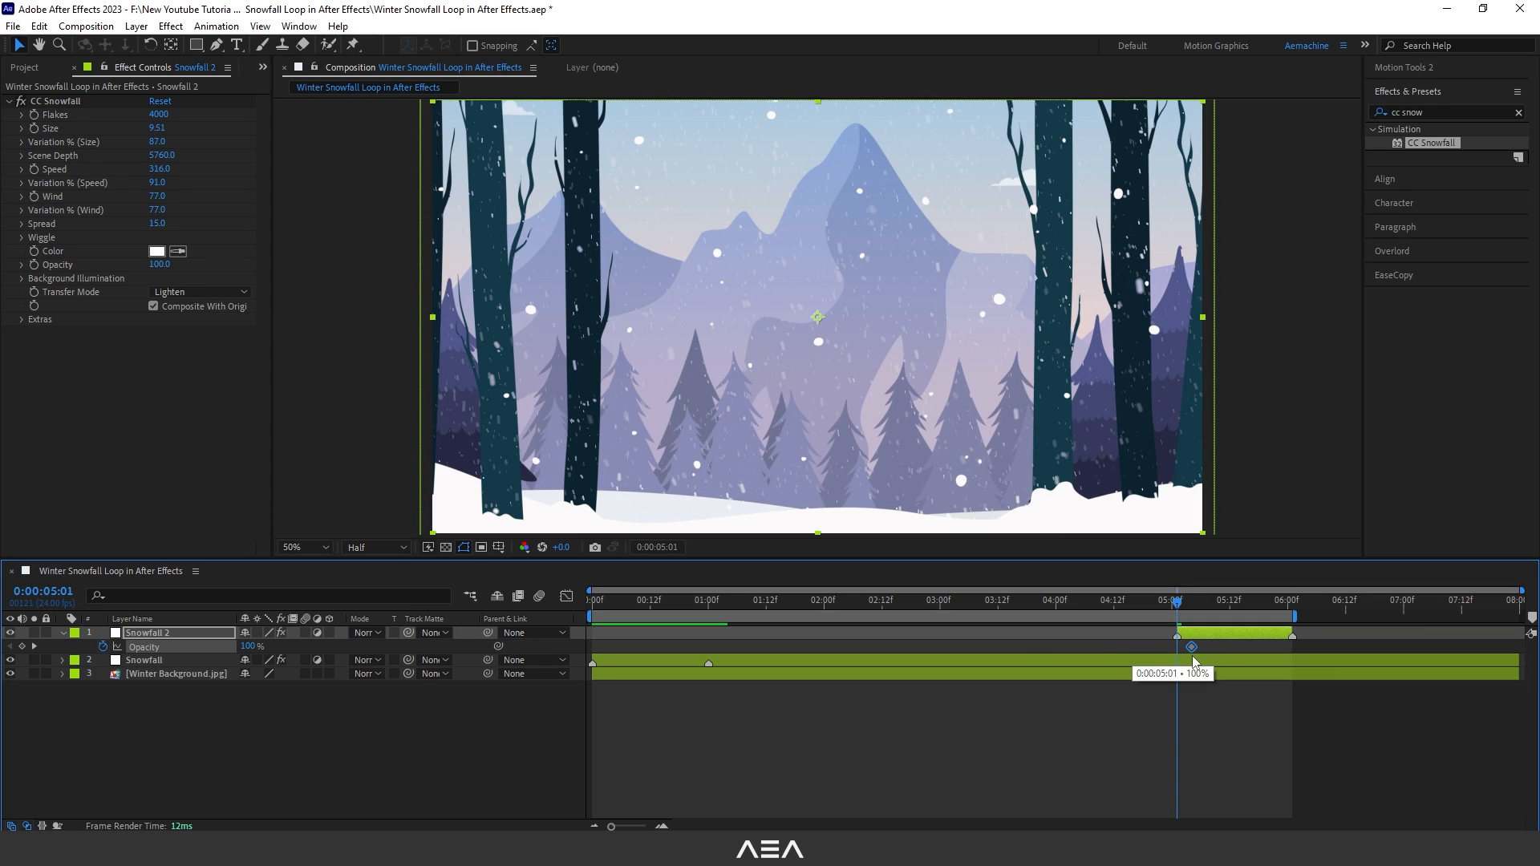
left_click_drag(1178, 648, 1292, 661)
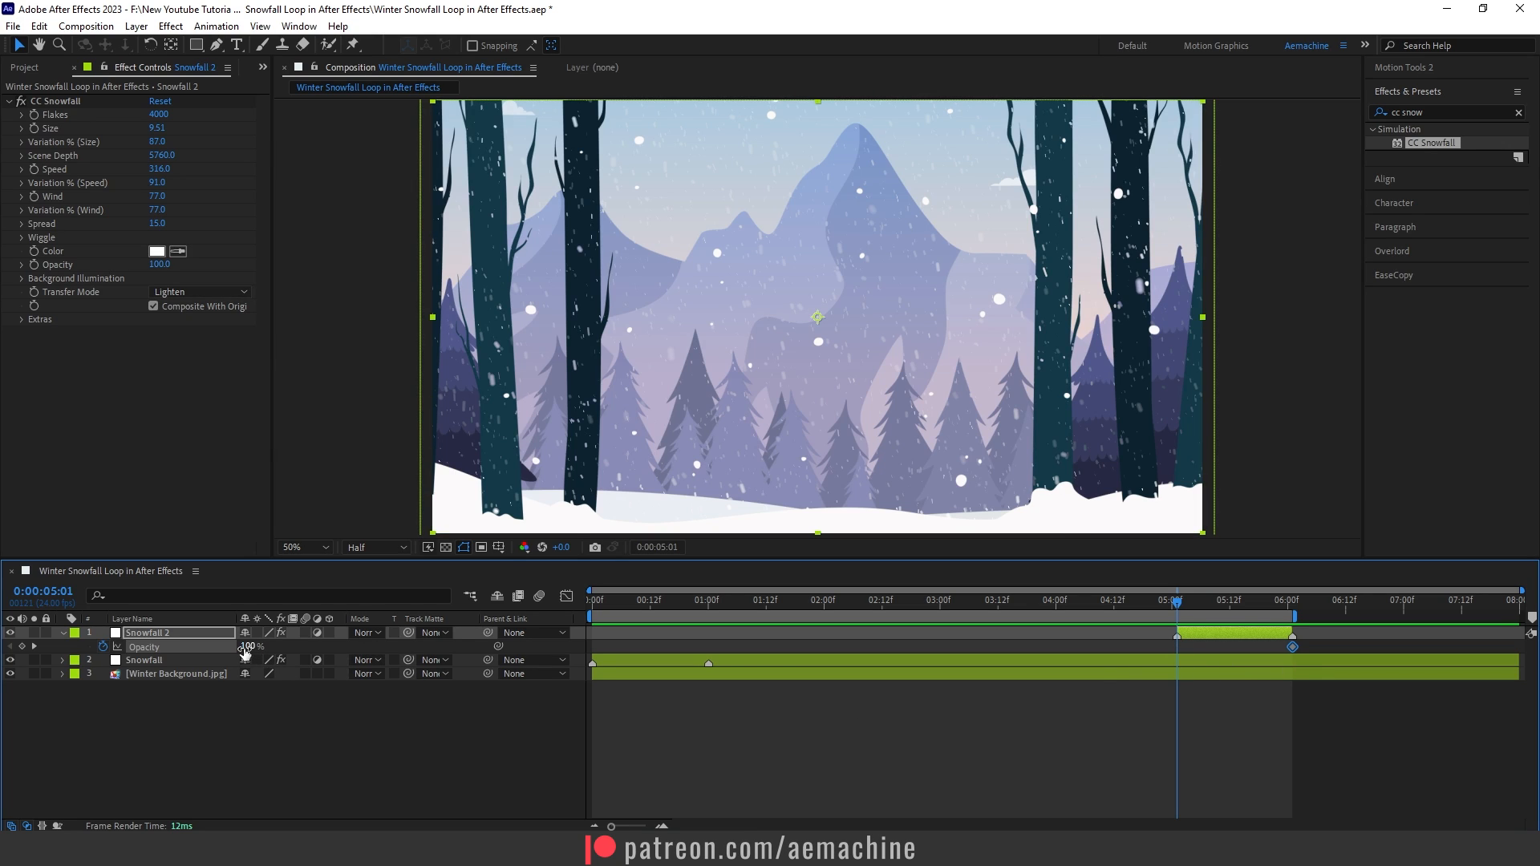
type("0")
left_click(329, 753)
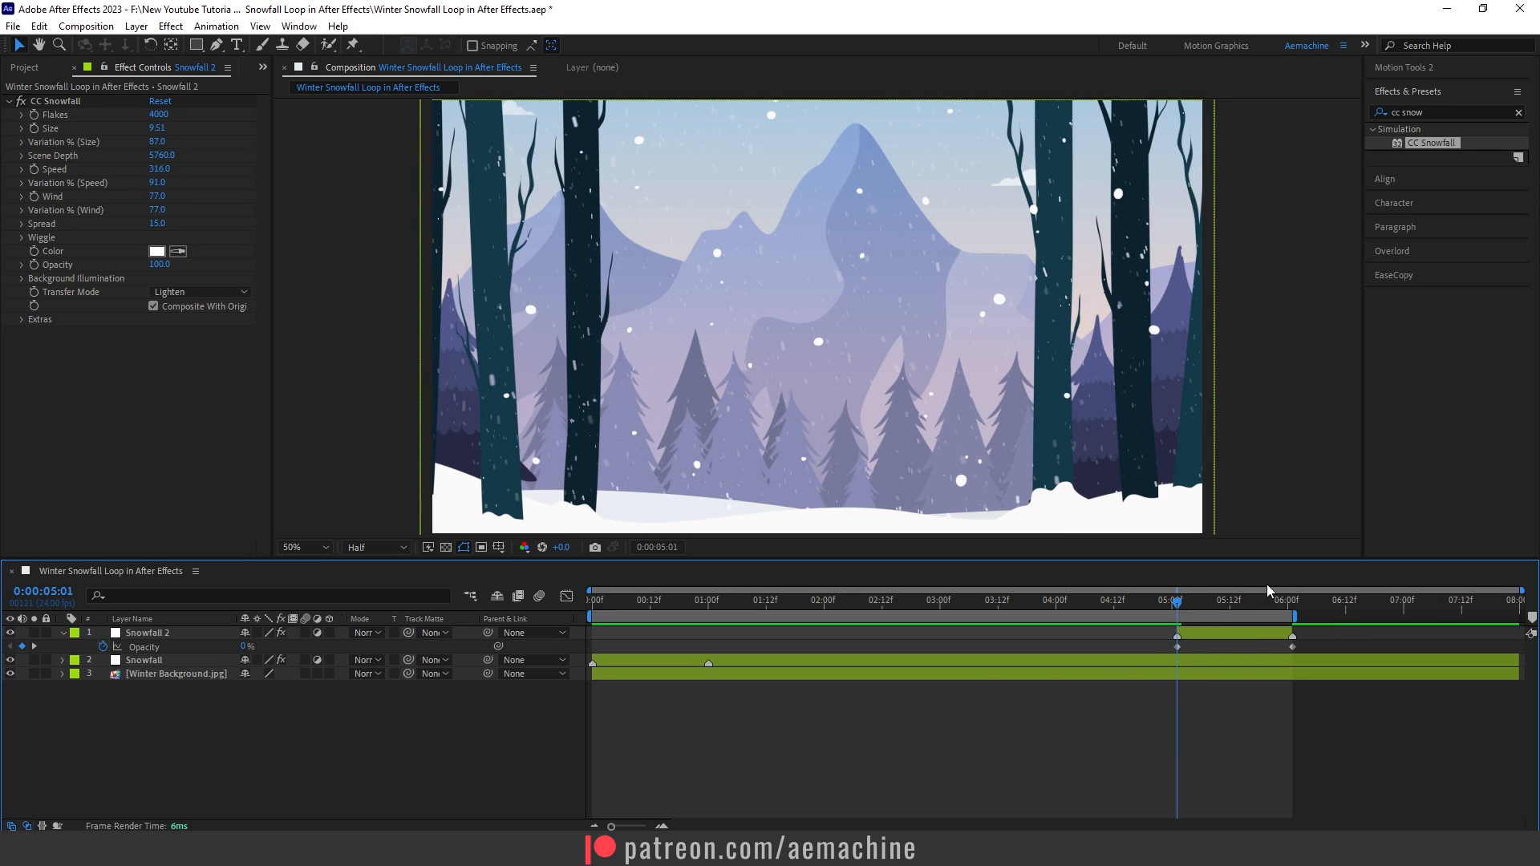
left_click_drag(1199, 601, 1292, 602)
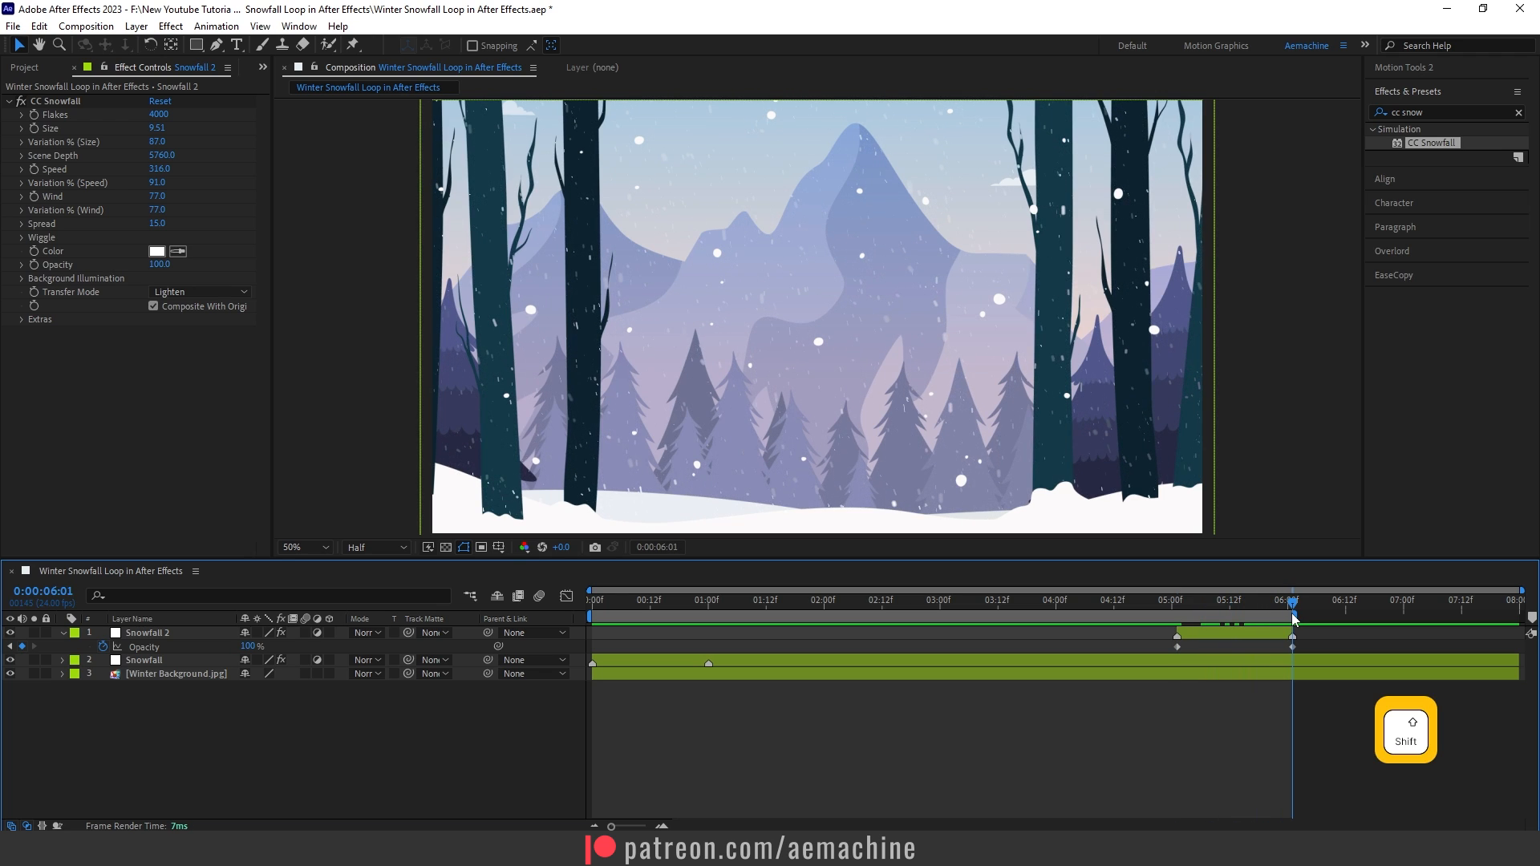
left_click(1184, 612, "shift")
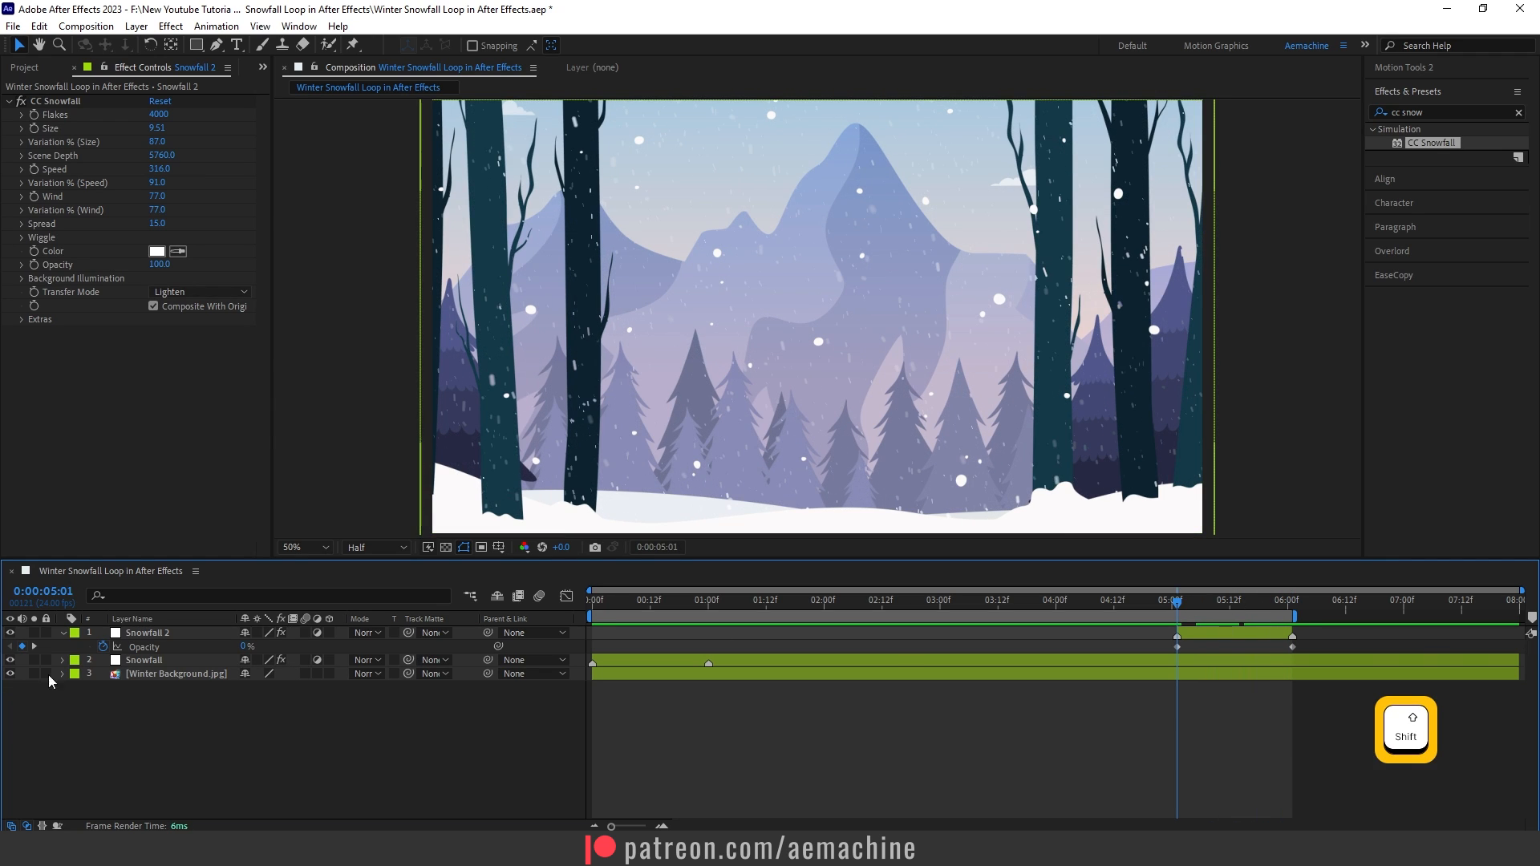
- Keyframe the original Snowfall layer's opacity from 100% at 0:00:05:01 to 0% at 0:00:06:01
left_click(144, 662)
key("t")
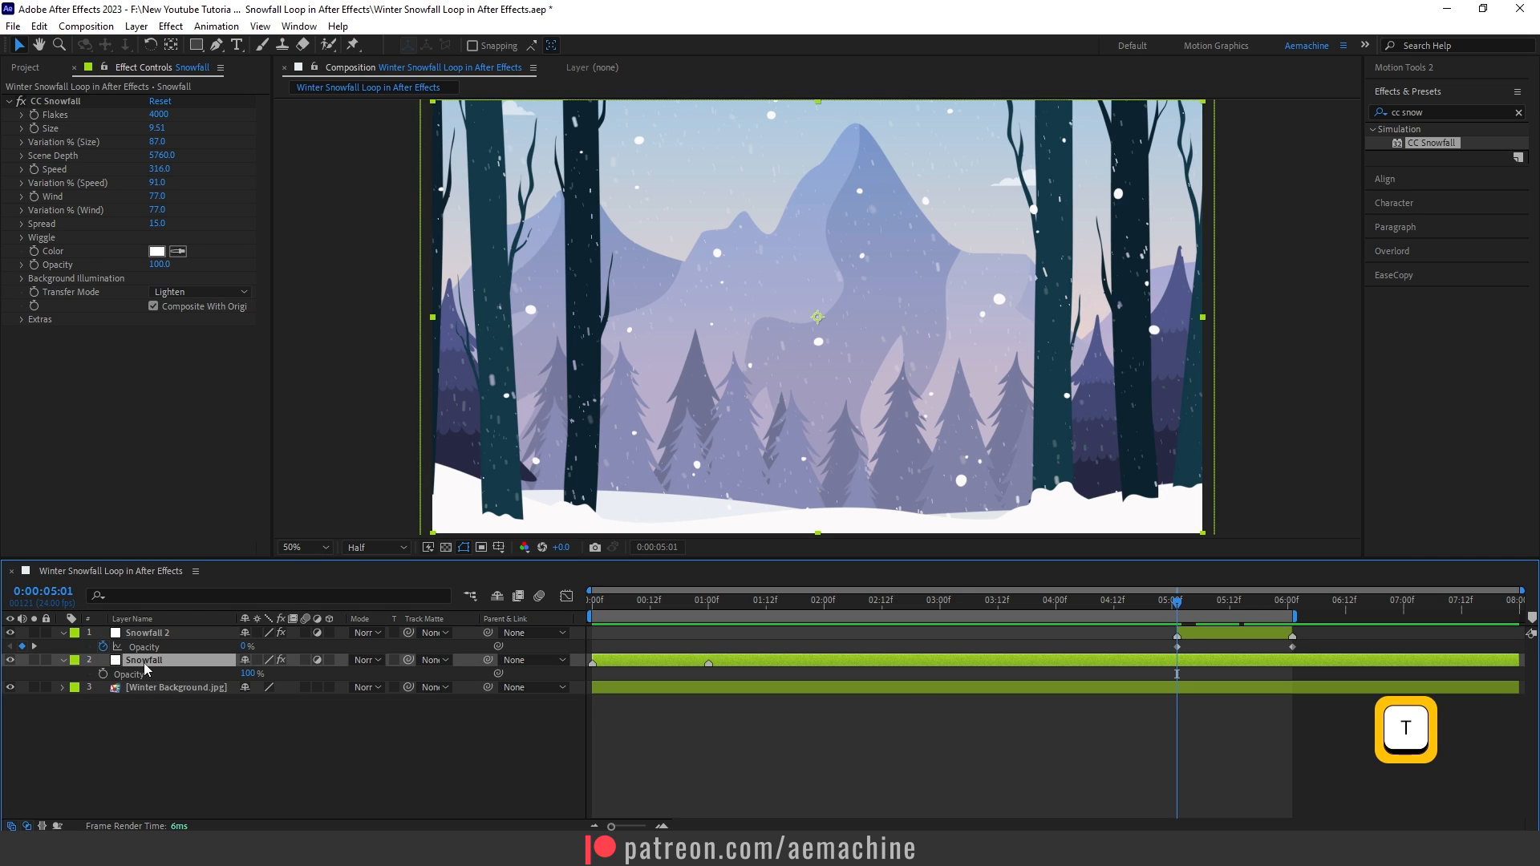
left_click(103, 674)
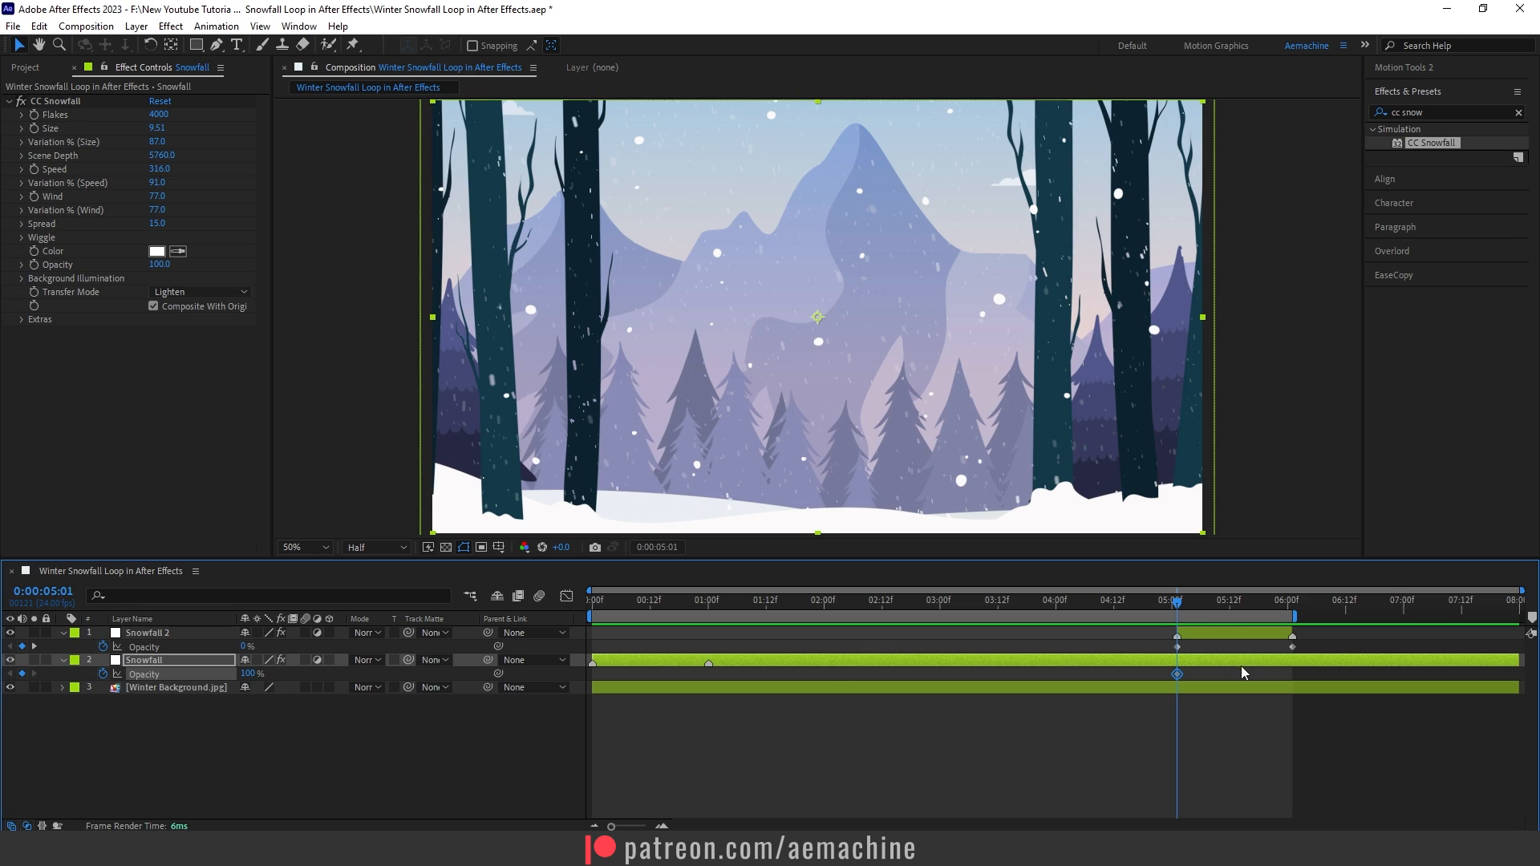
left_click_drag(1266, 602, 1293, 616)
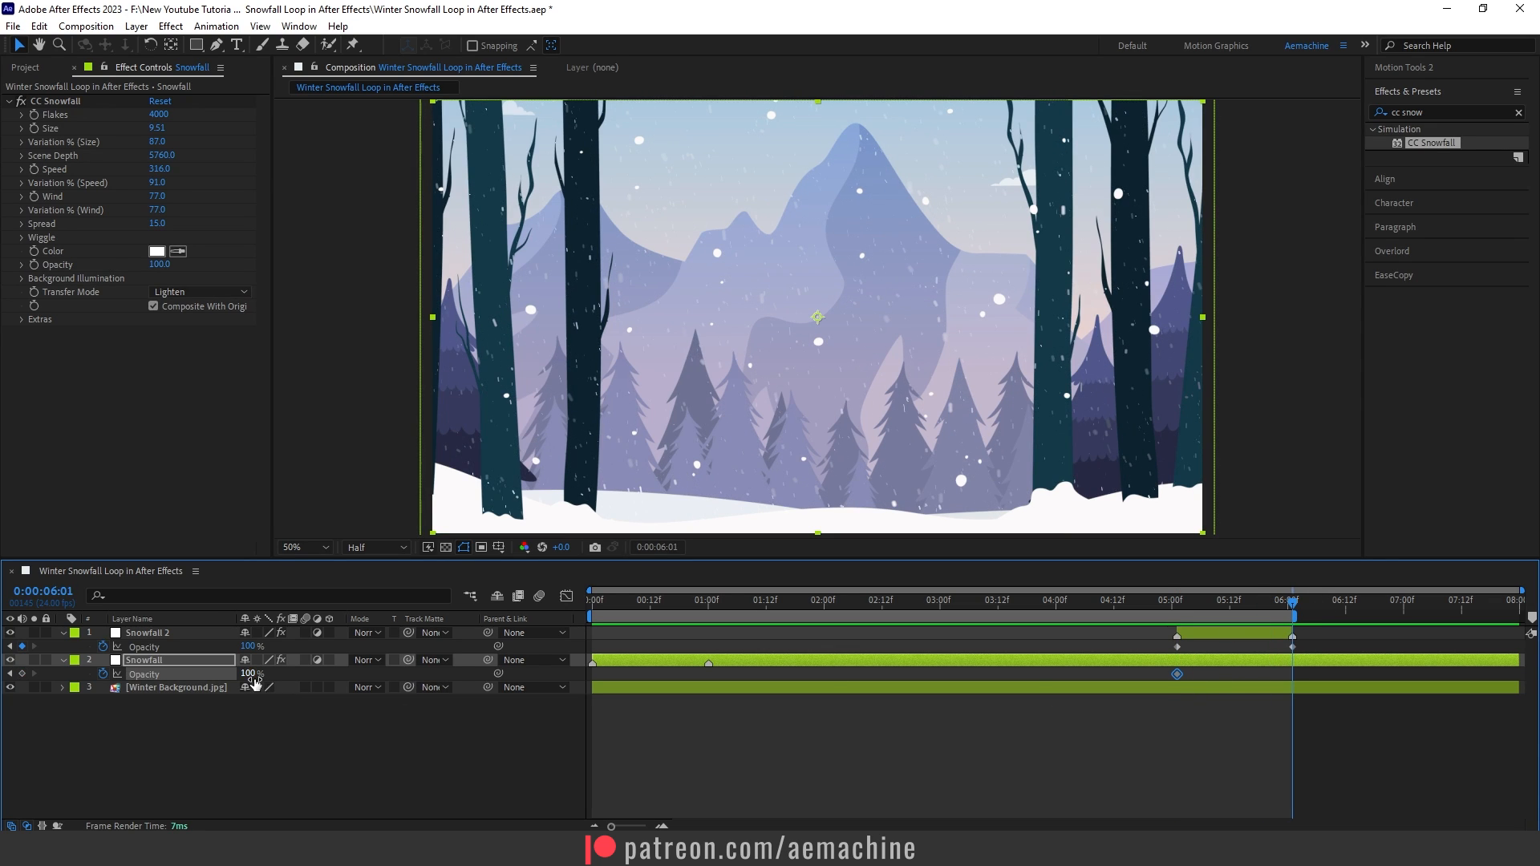
left_click_drag(247, 674, 167, 675)
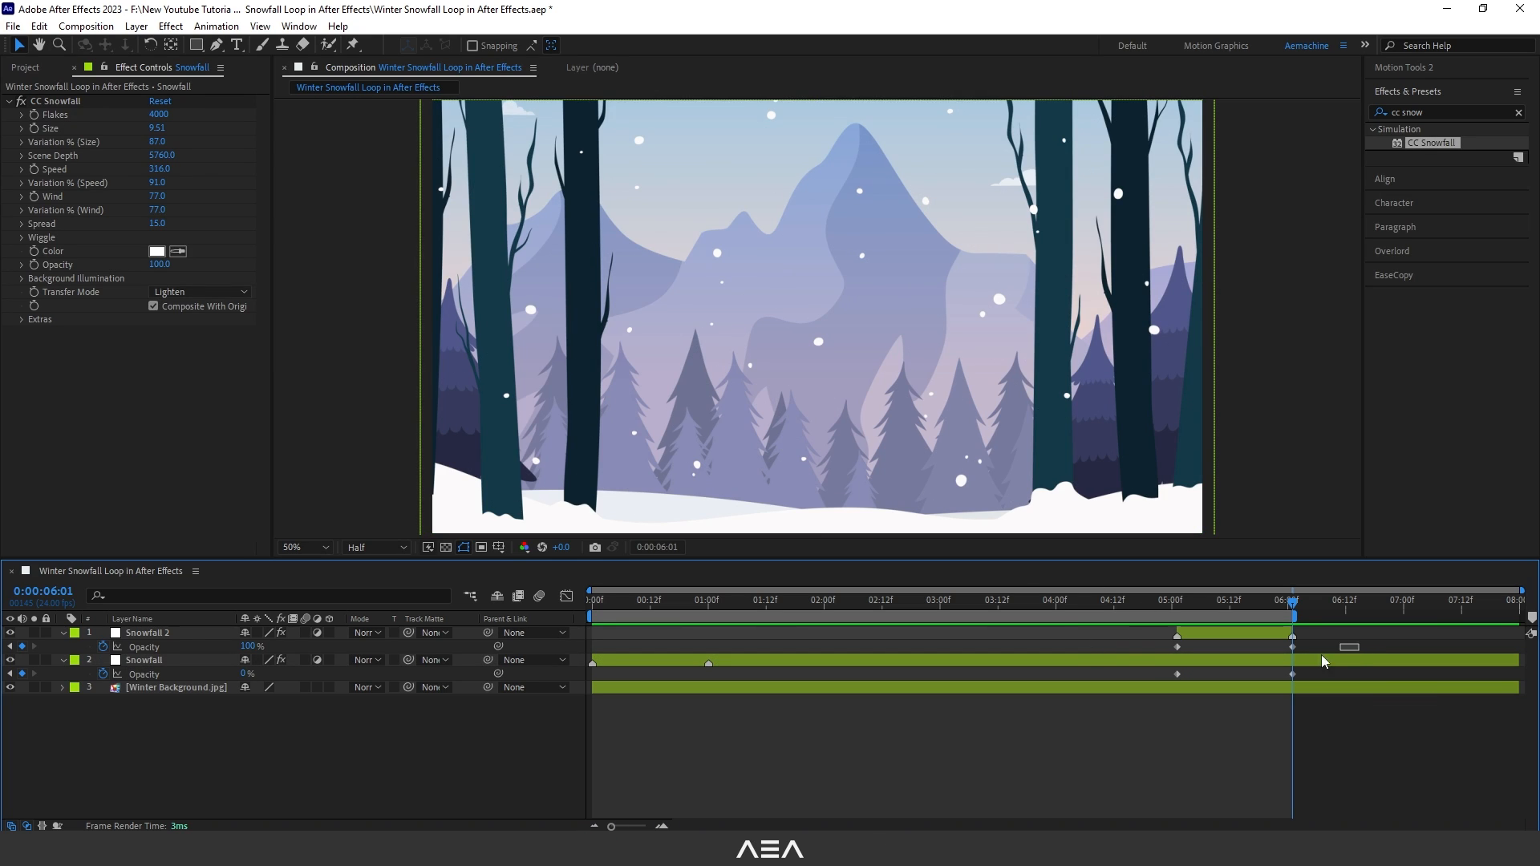
- Apply Easy Ease to the opacity keyframes of both snowfall layers and end the work area at 0:00:06:00
left_click_drag(1321, 655, 1118, 680)
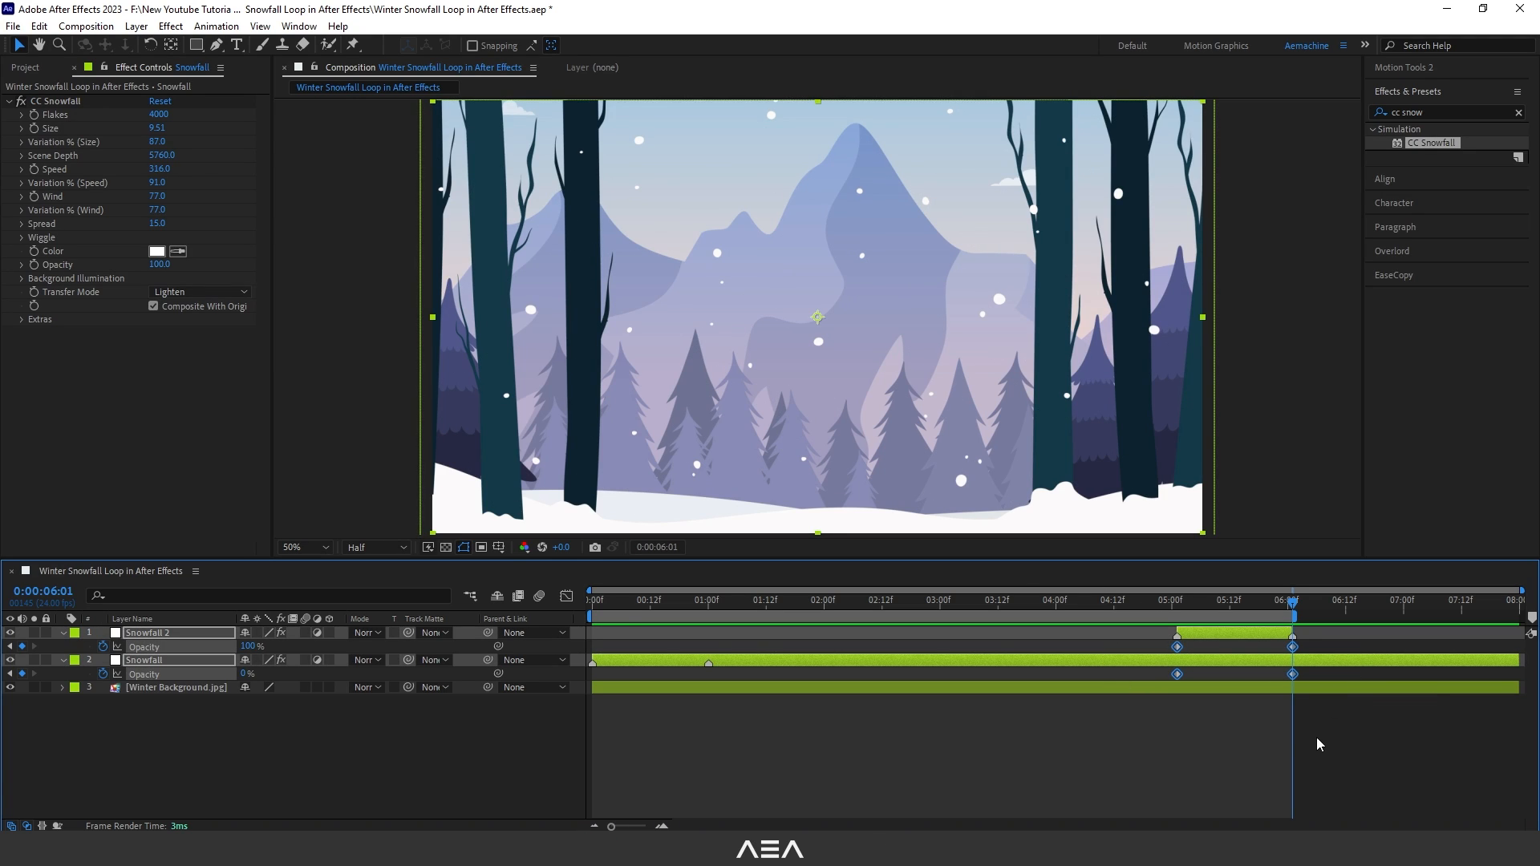
key("F9")
key("n")
key("Page_Up")
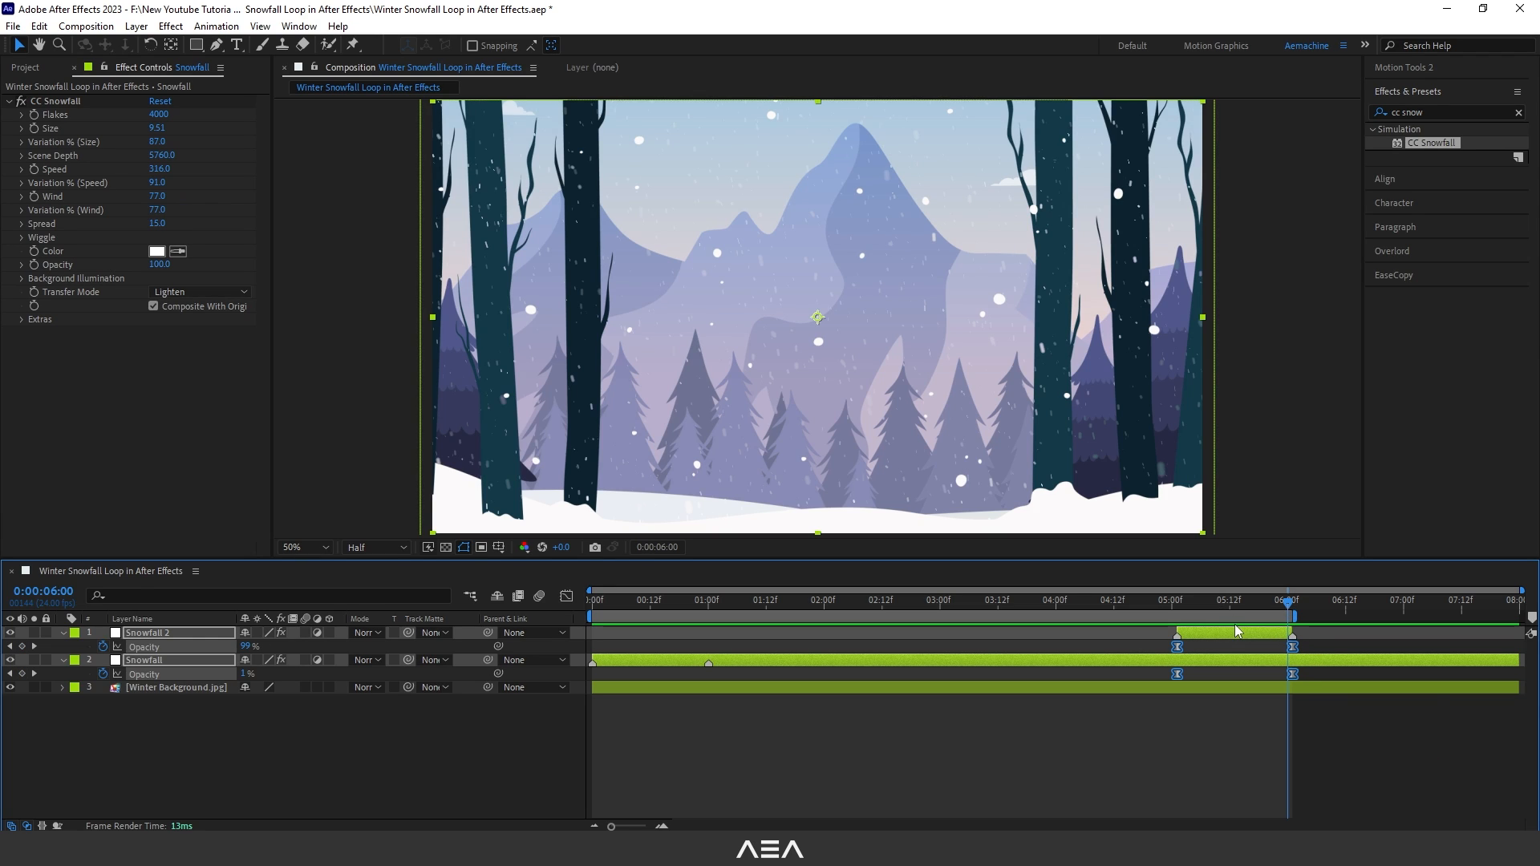
key("n")
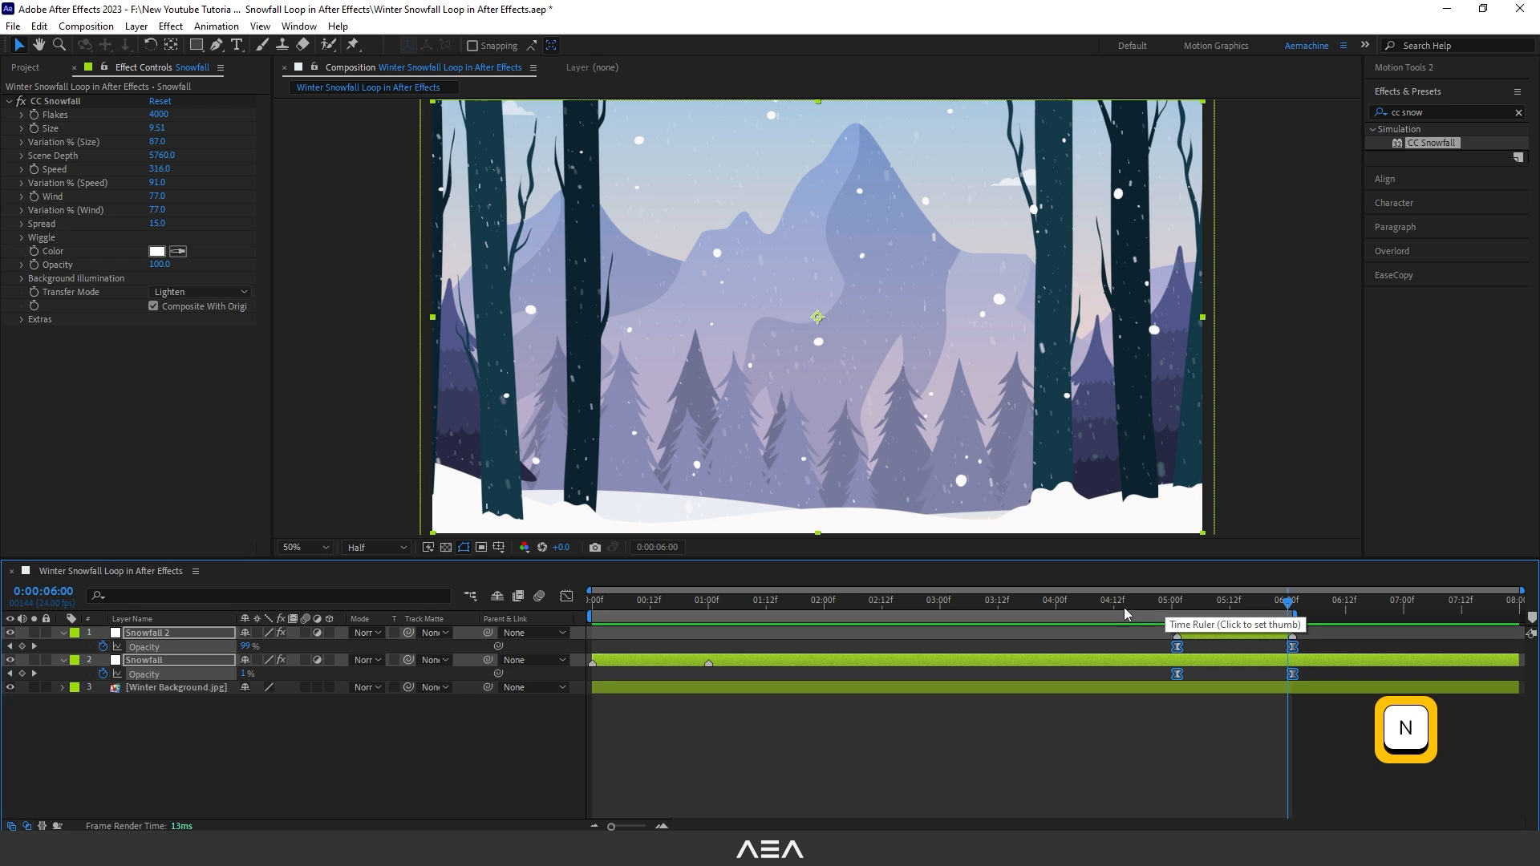
- Shift the original Snowfall layer 1 second earlier so its second marker meets the composition start, and realign its opacity keyframes with the copy's
left_click(751, 602)
left_click_drag(821, 661, 719, 660)
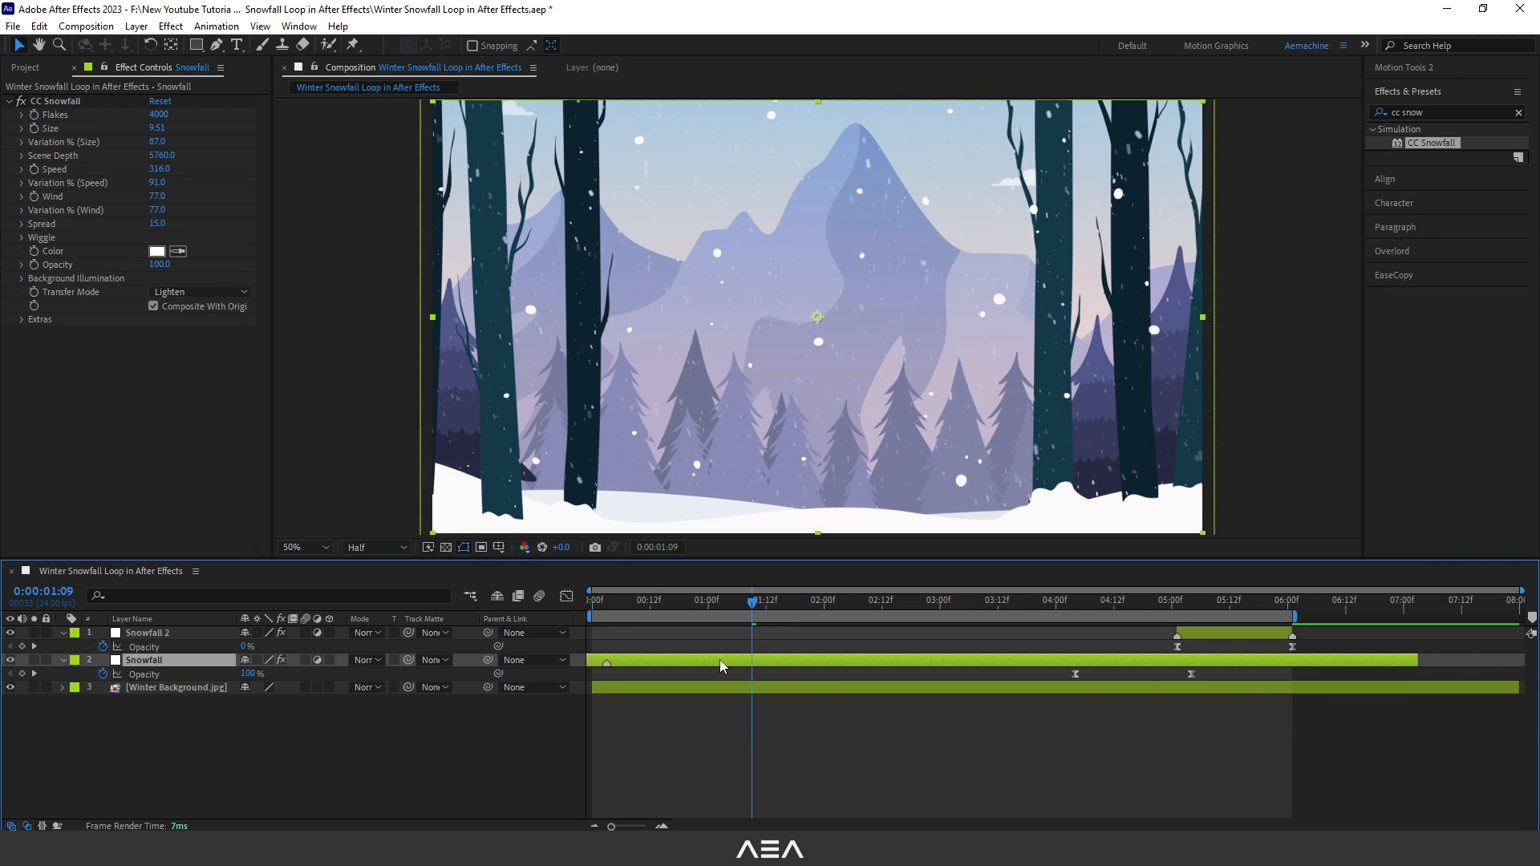
key("ctrl+z")
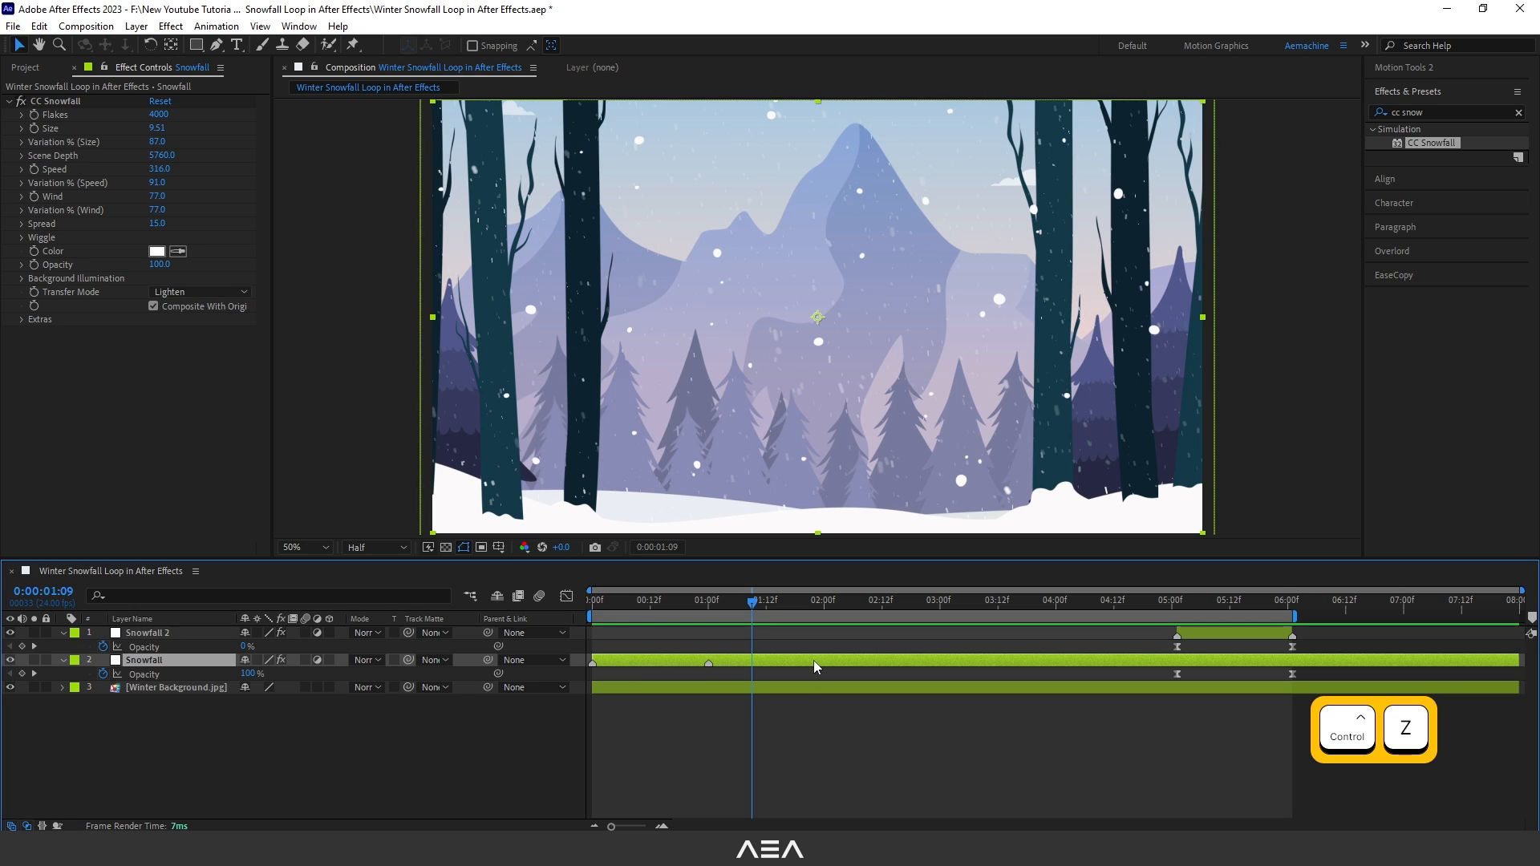
left_click_drag(879, 659, 765, 662)
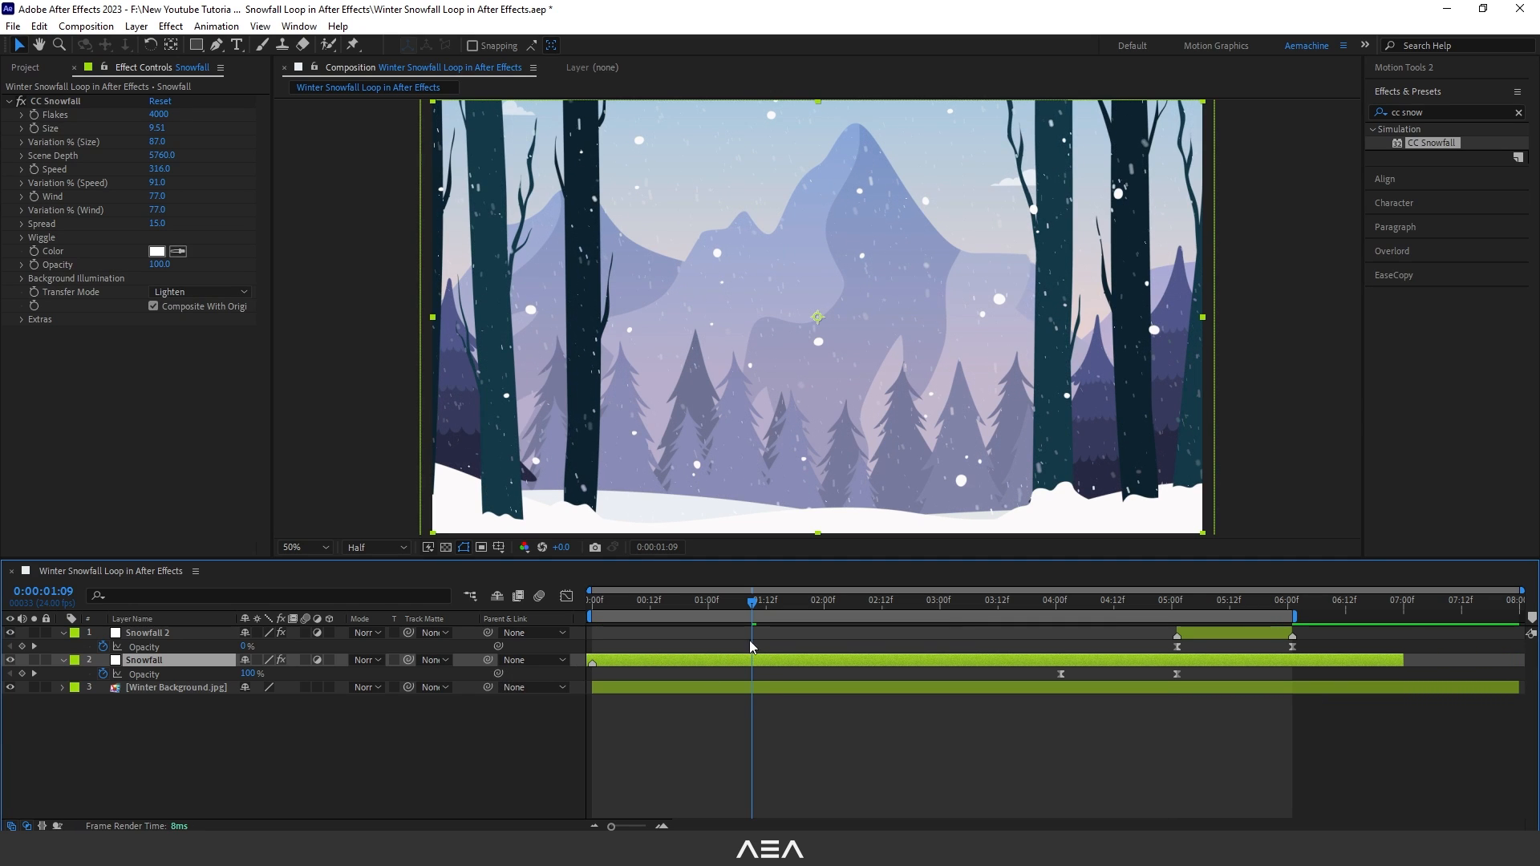
mouse_move(1208, 670)
left_mouse_down()
mouse_move(1067, 685)
mouse_move(1182, 675)
left_mouse_up()
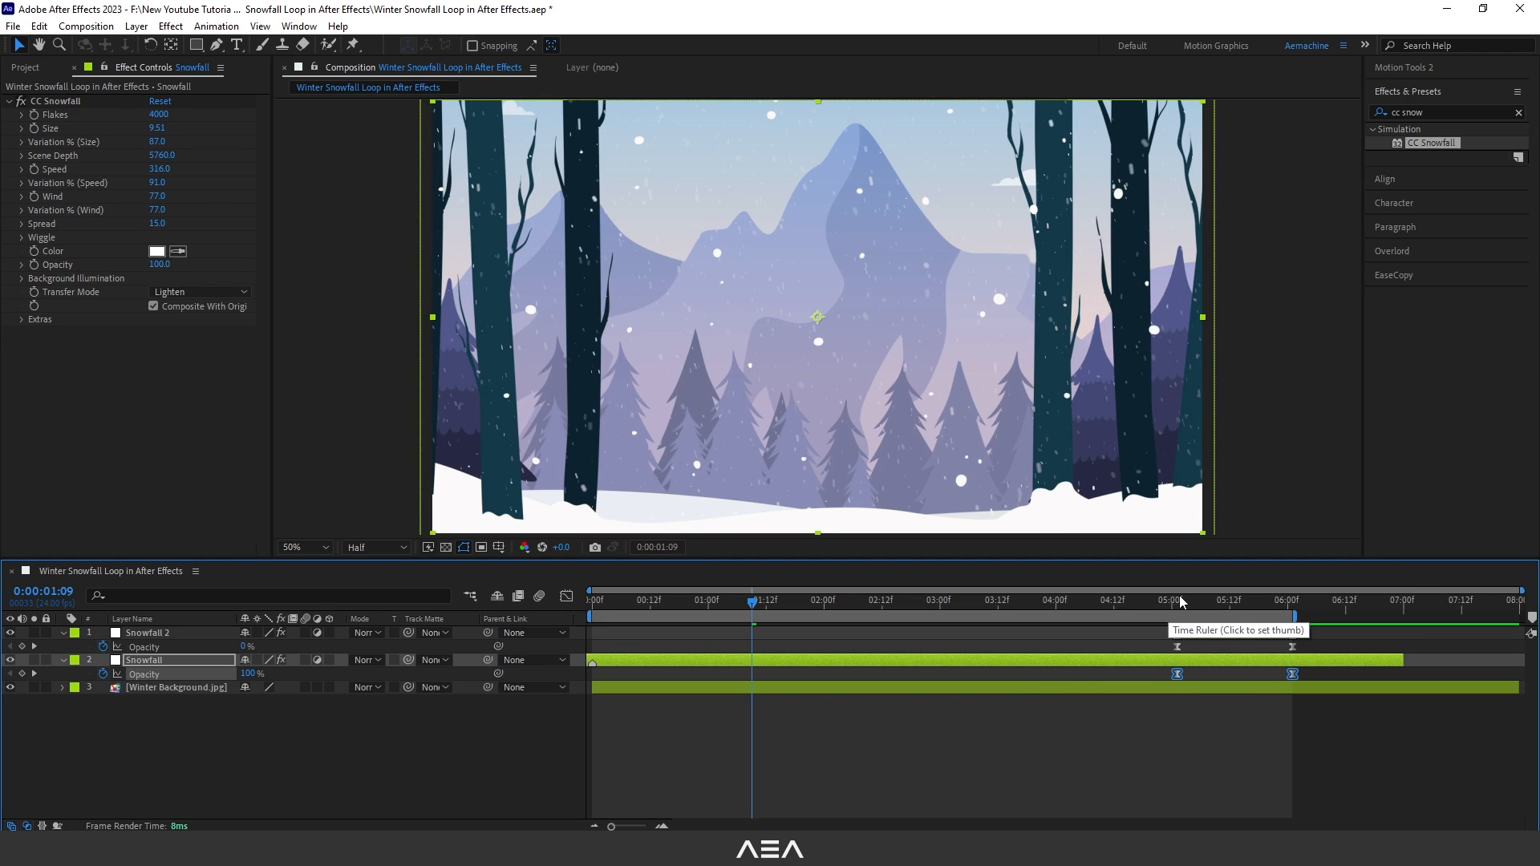
- Preview the snowfall repeatedly from within the crossfade to check the transition between the loop's end and start
left_click(1216, 601)
key("space")
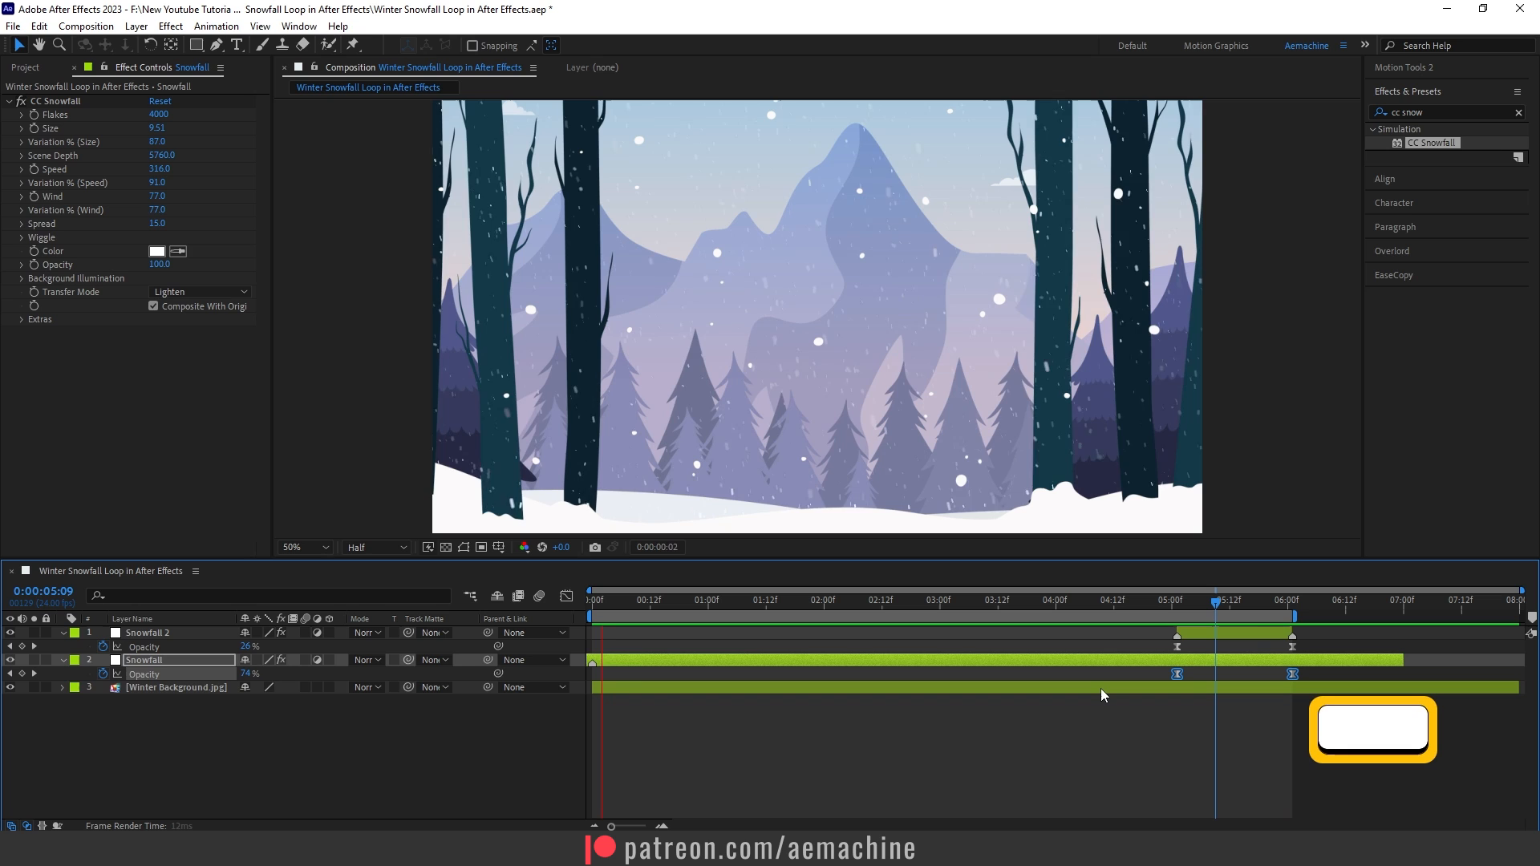
left_click(1240, 602)
key("space")
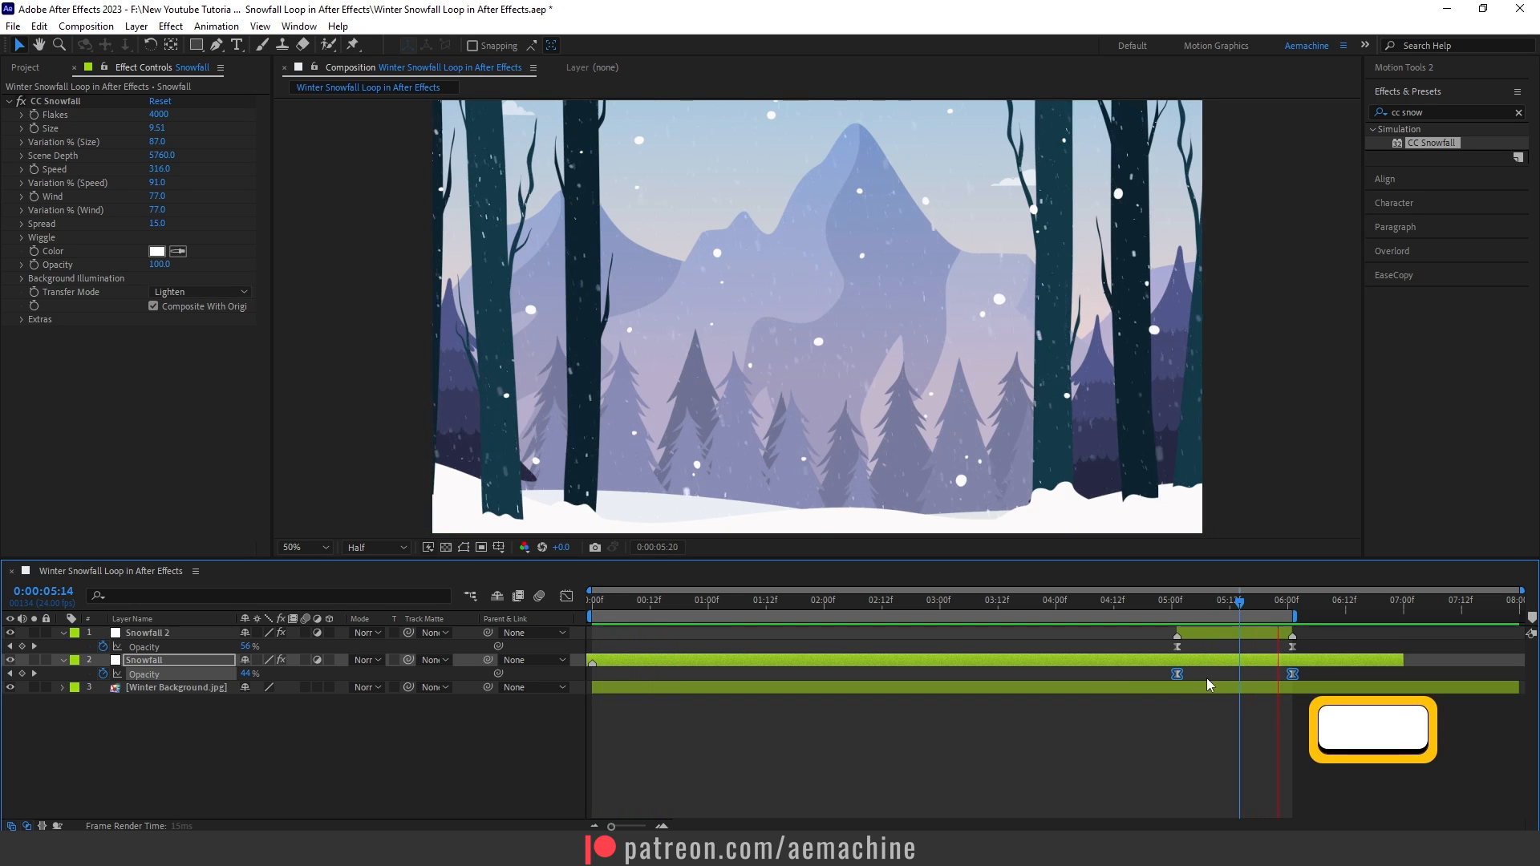
left_click(1211, 602)
key("space")
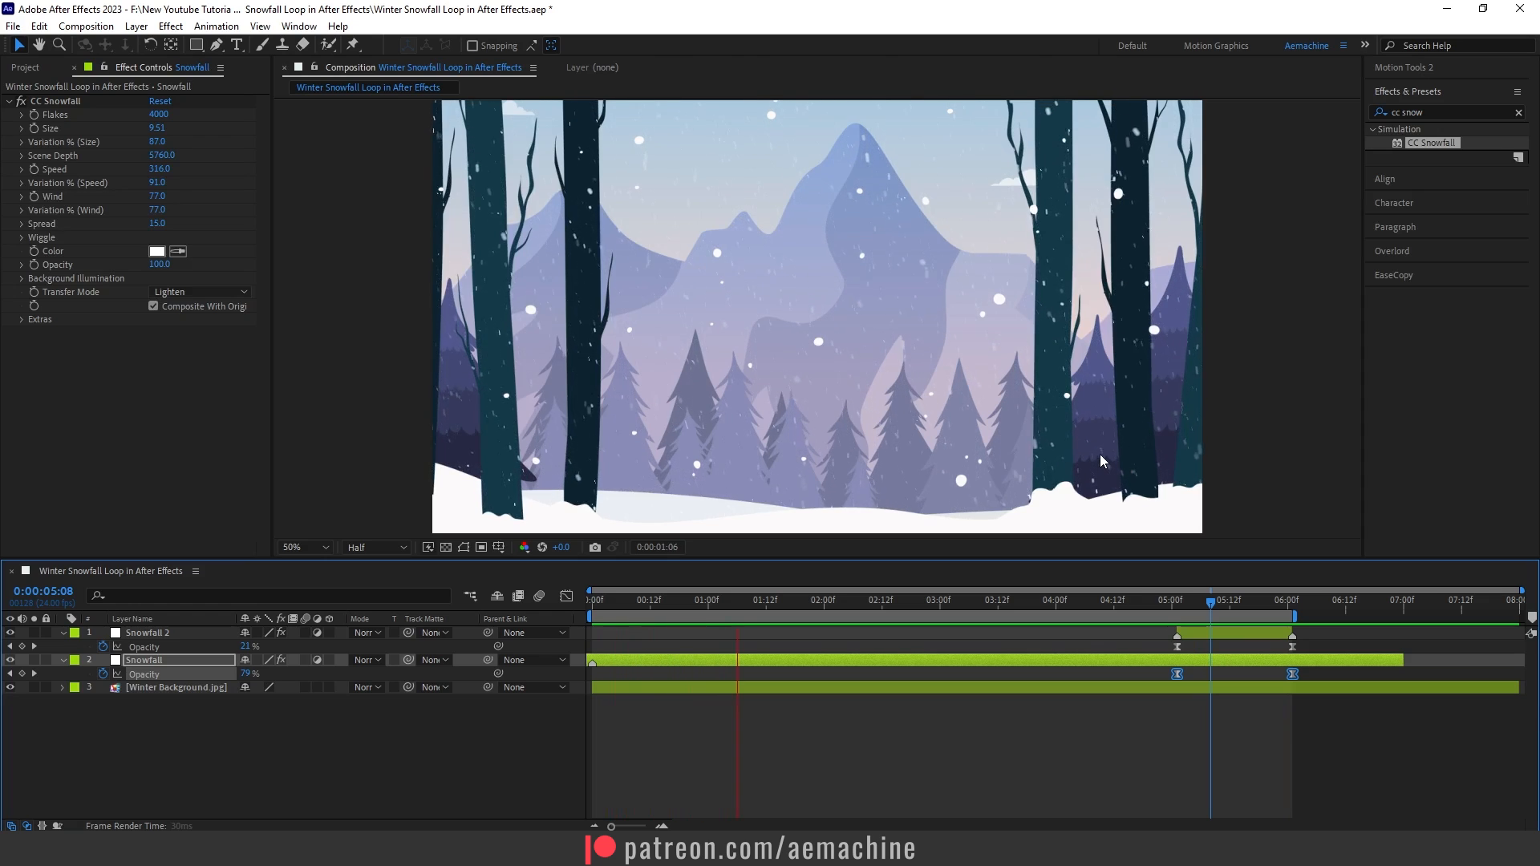
left_click(696, 734)
mouse_move(632, 662)
left_mouse_down()
mouse_move(738, 664)
mouse_move(632, 663)
left_mouse_up()
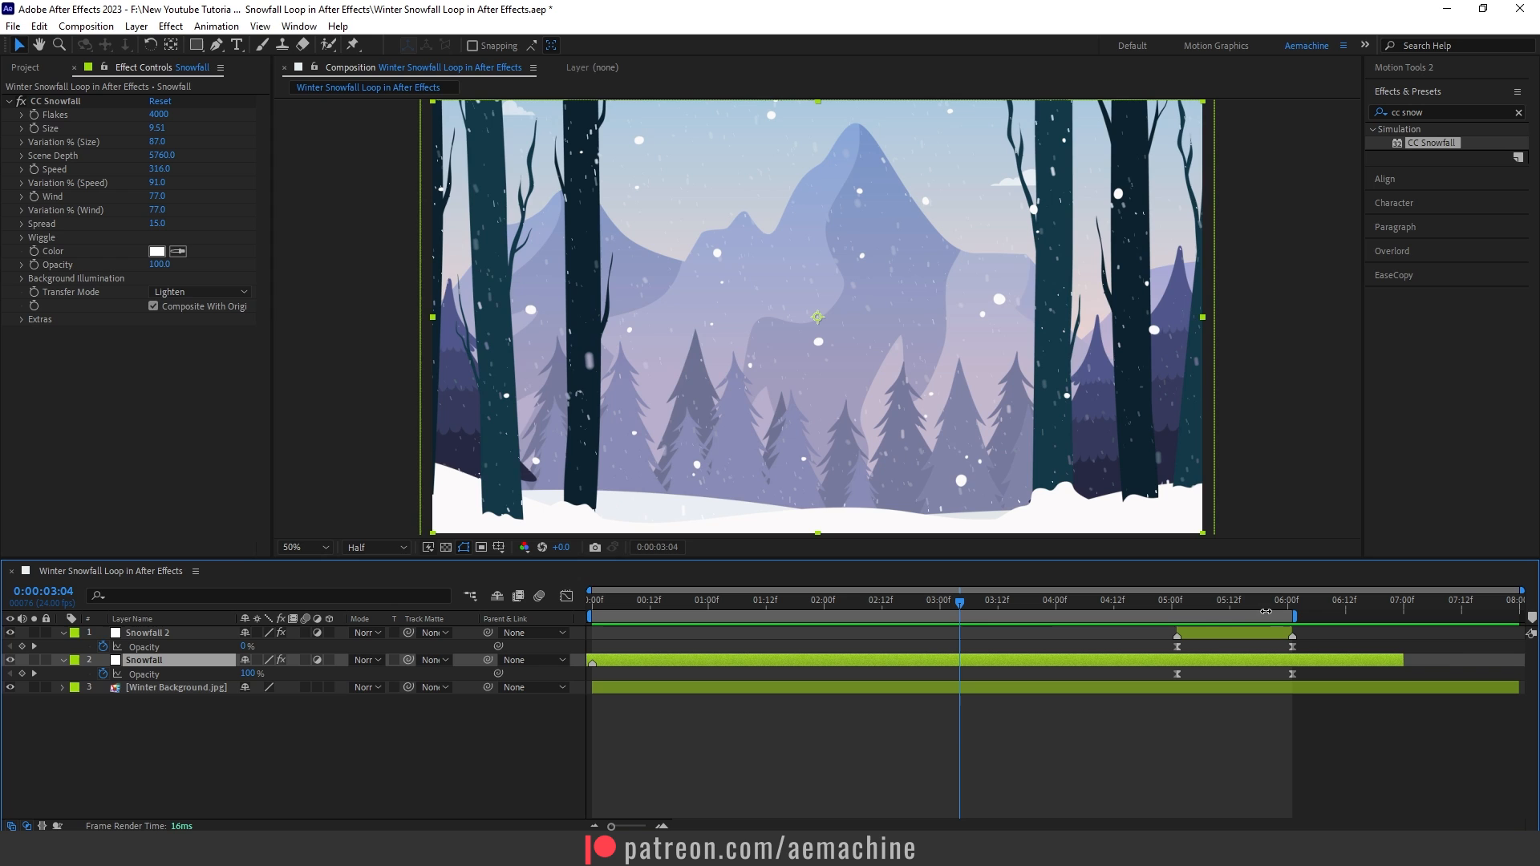
left_click(1226, 601)
key("space")
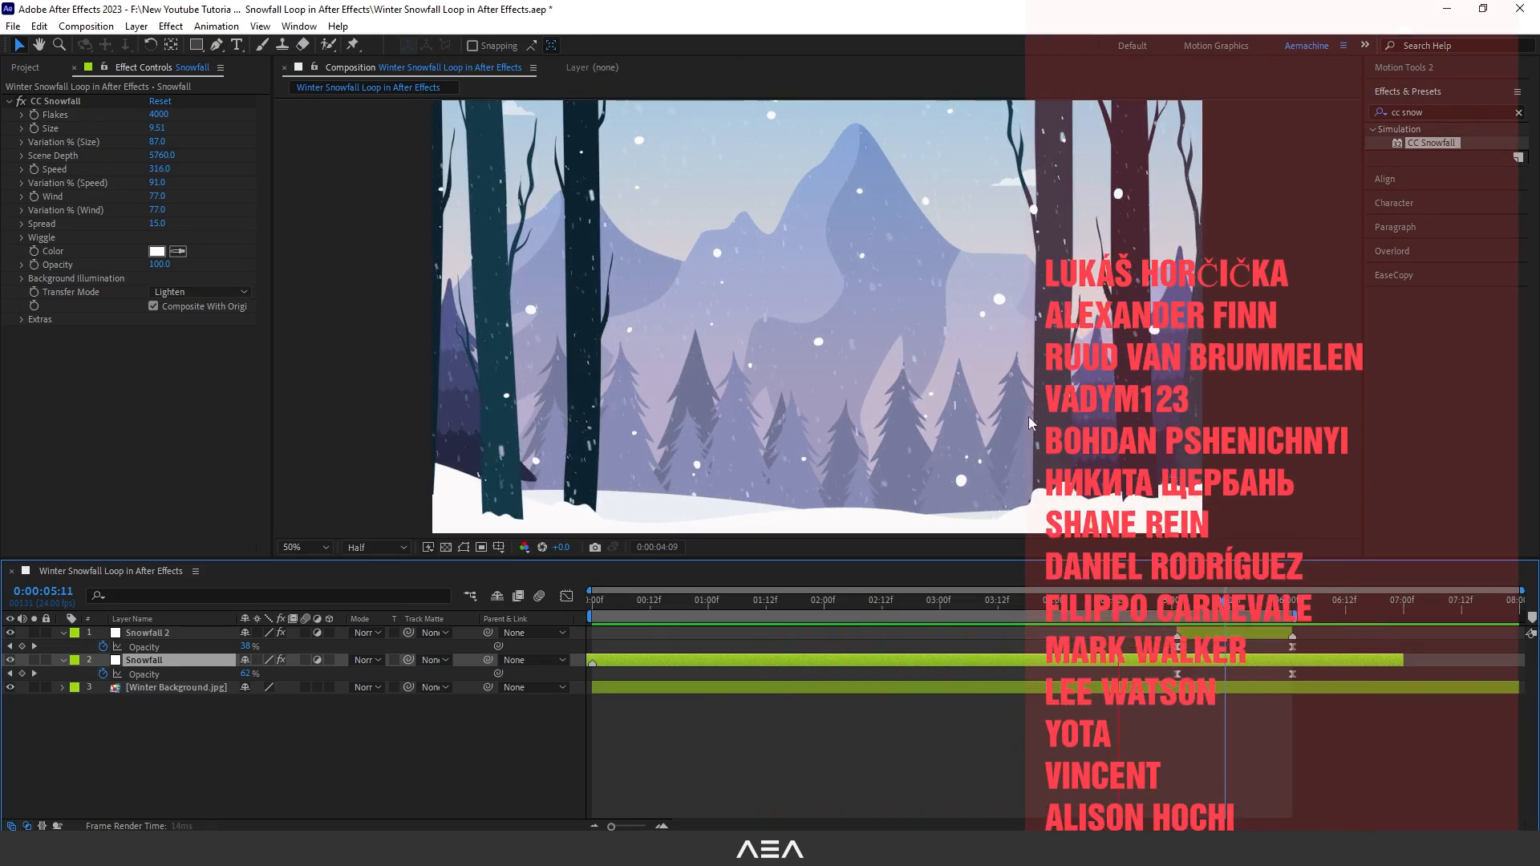
- Show the project's item list and deselect all timeline layers
left_click(25, 67)
left_click(133, 343)
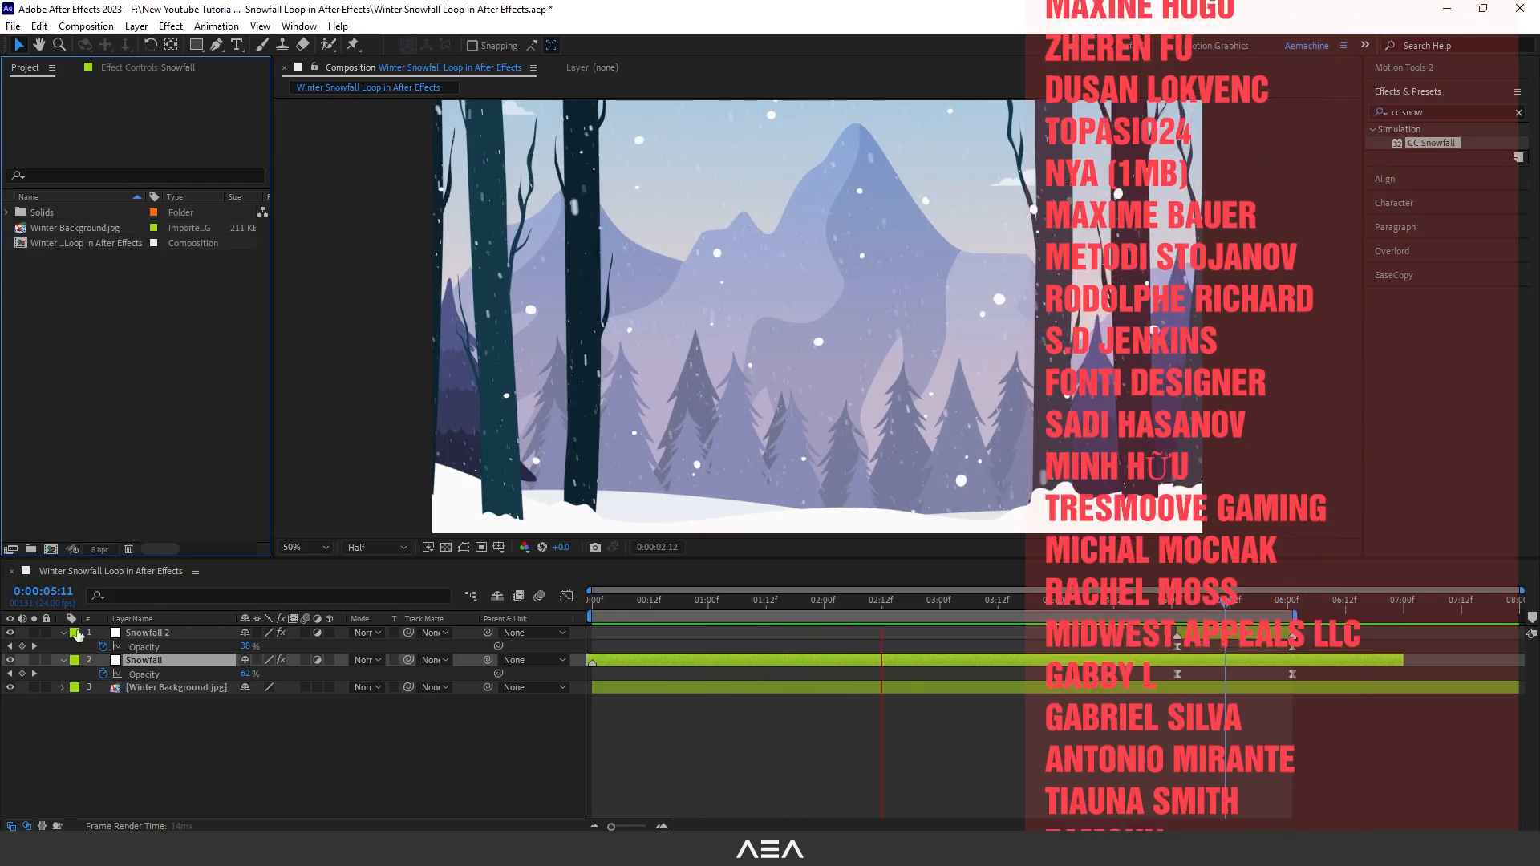
left_click(300, 749)
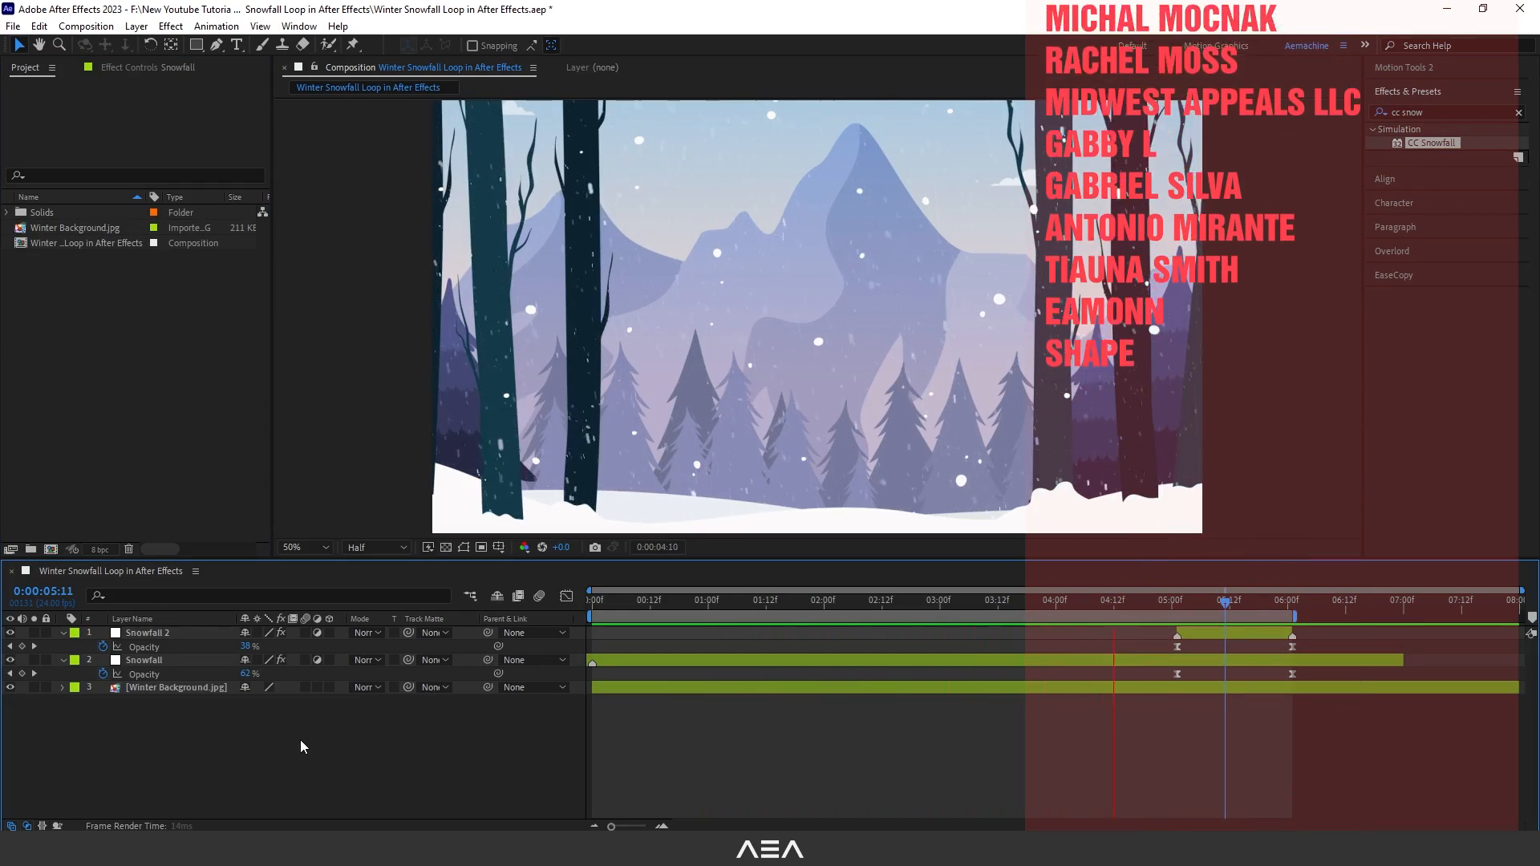